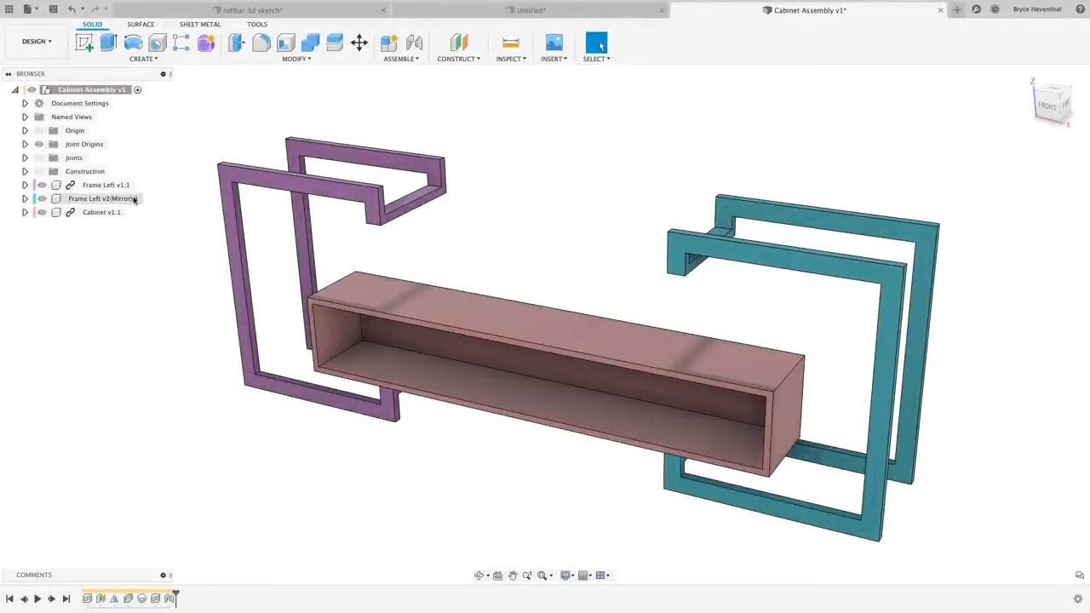
- Start editing the cabinet component in place, enabling the Edit In Place preview feature in the preferences
right_click(96, 213)
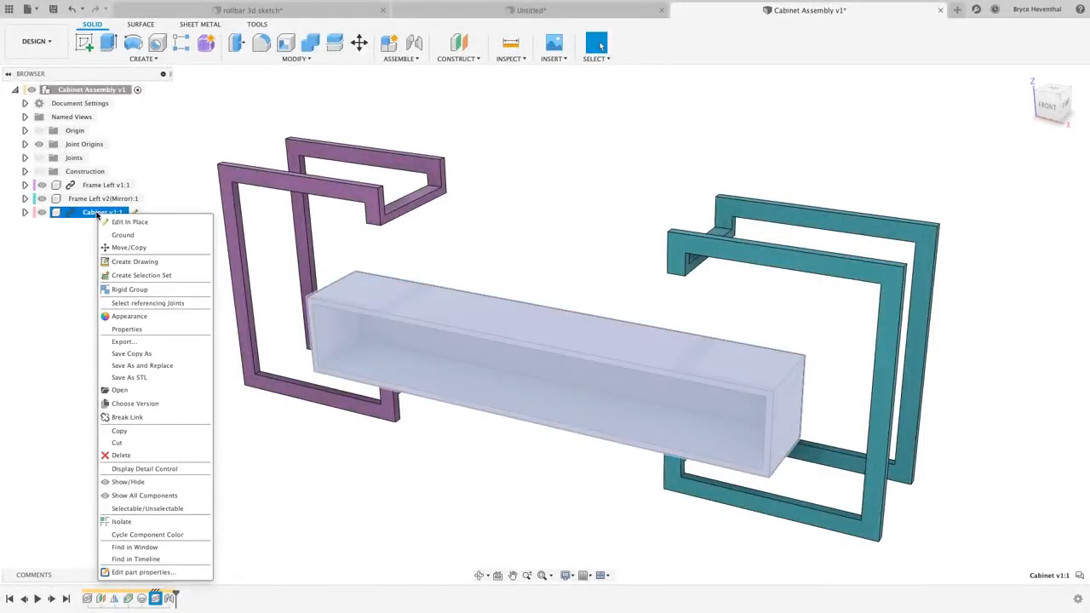
click(133, 223)
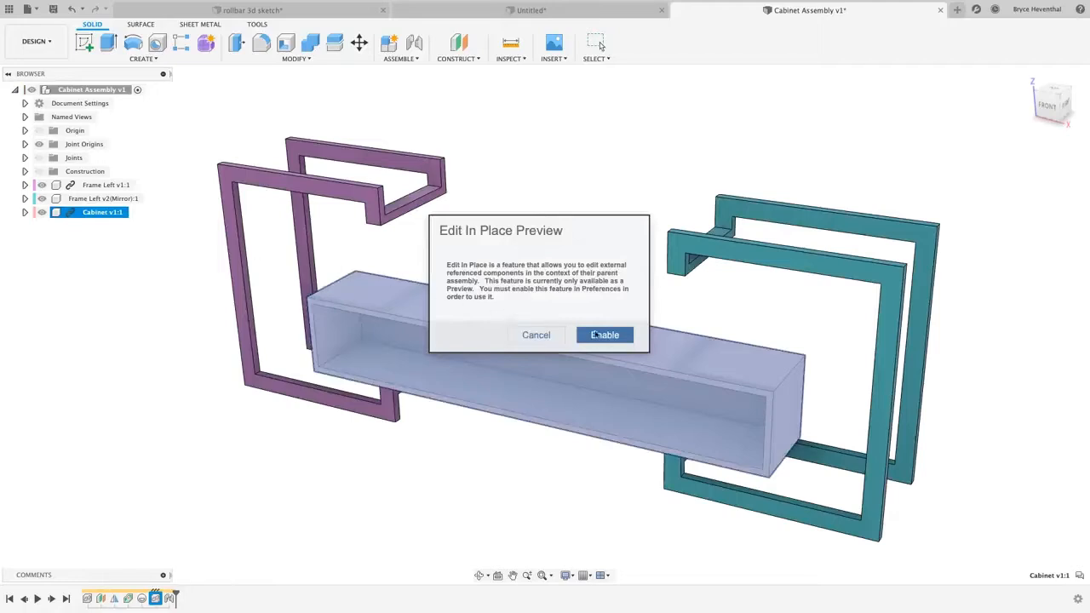
click(605, 334)
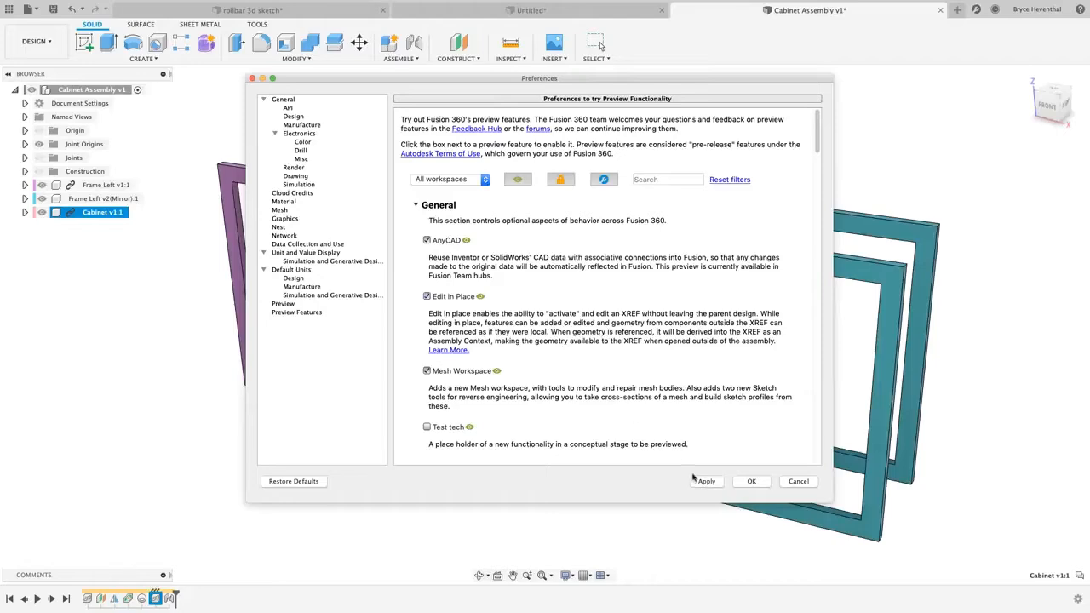
click(751, 481)
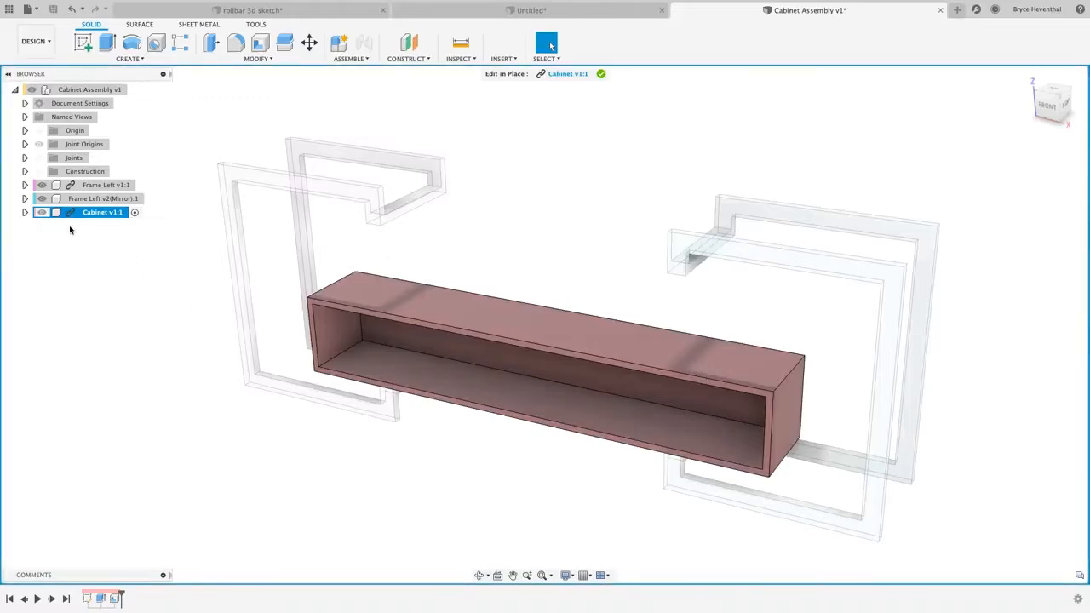
- Edit the cabinet's profile sketch and project the bottom edge of the left frame's upper front arm into it
click(25, 212)
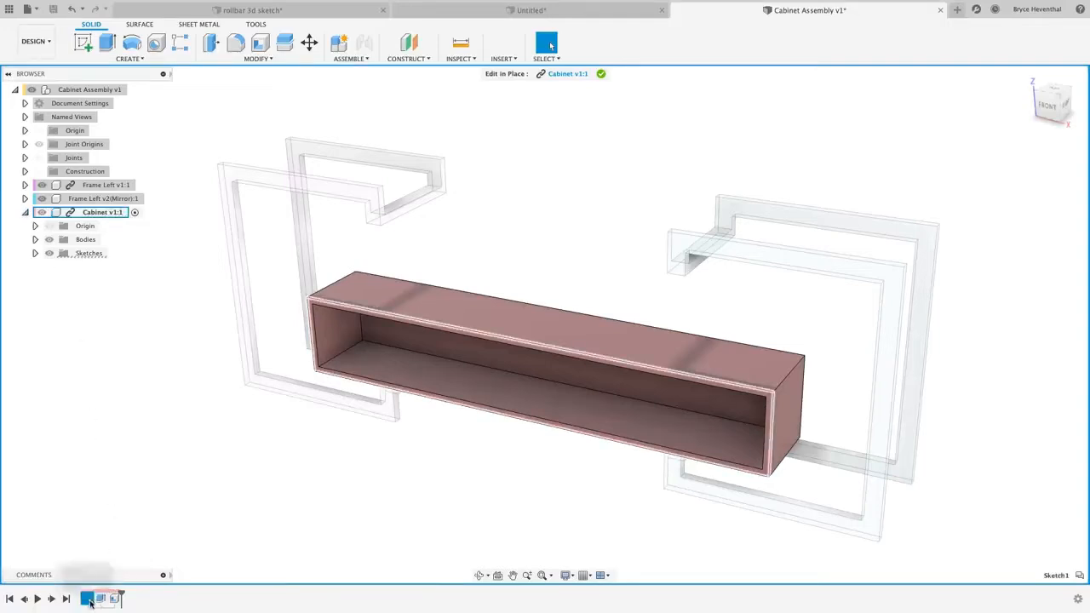
right_click(89, 598)
click(119, 489)
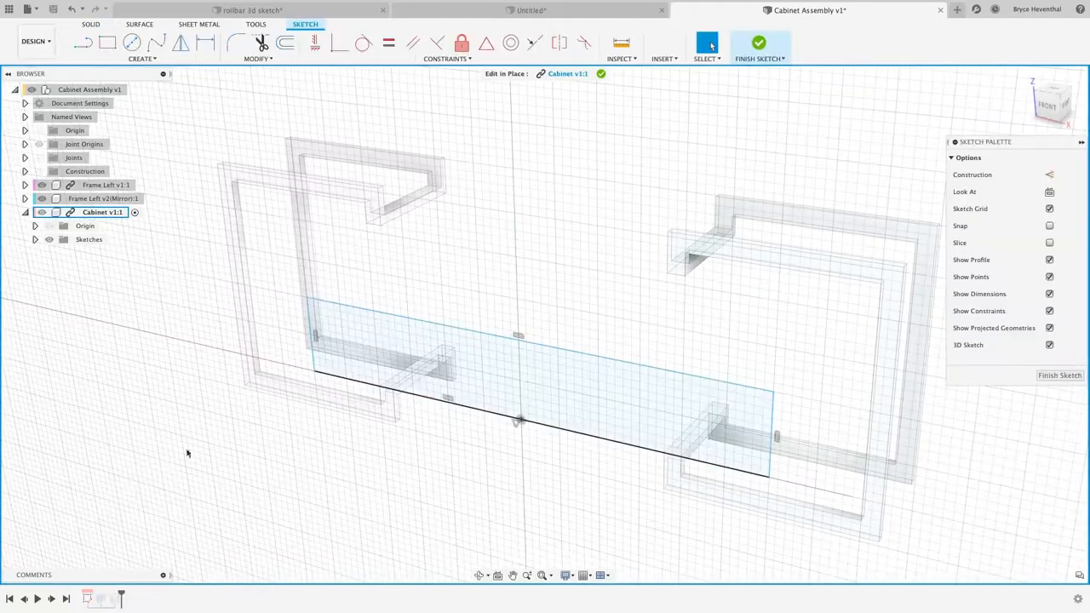
click(371, 229)
text(sproject)
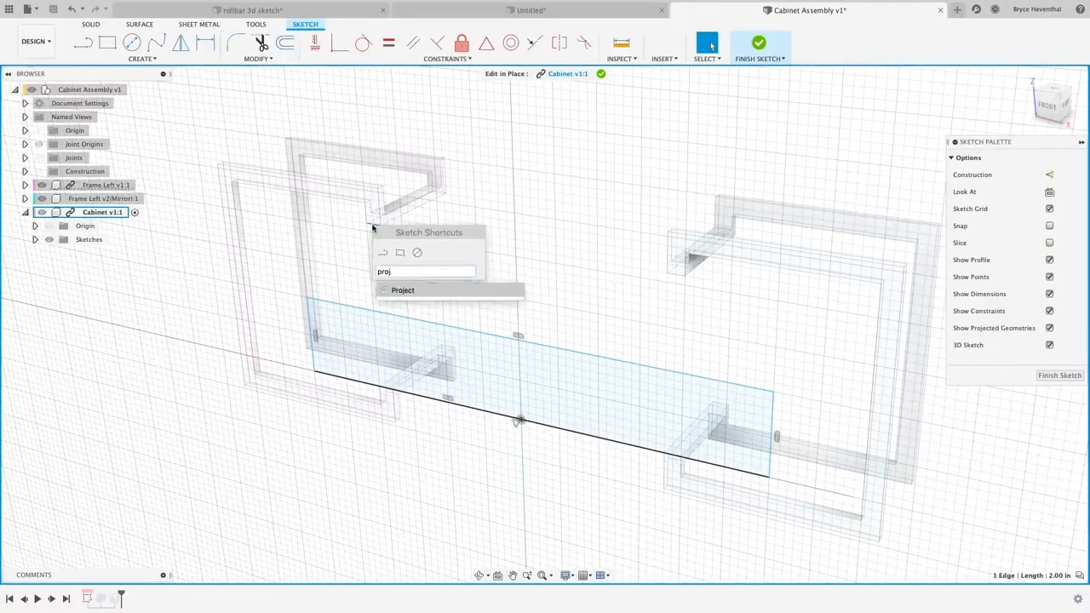
key(Return)
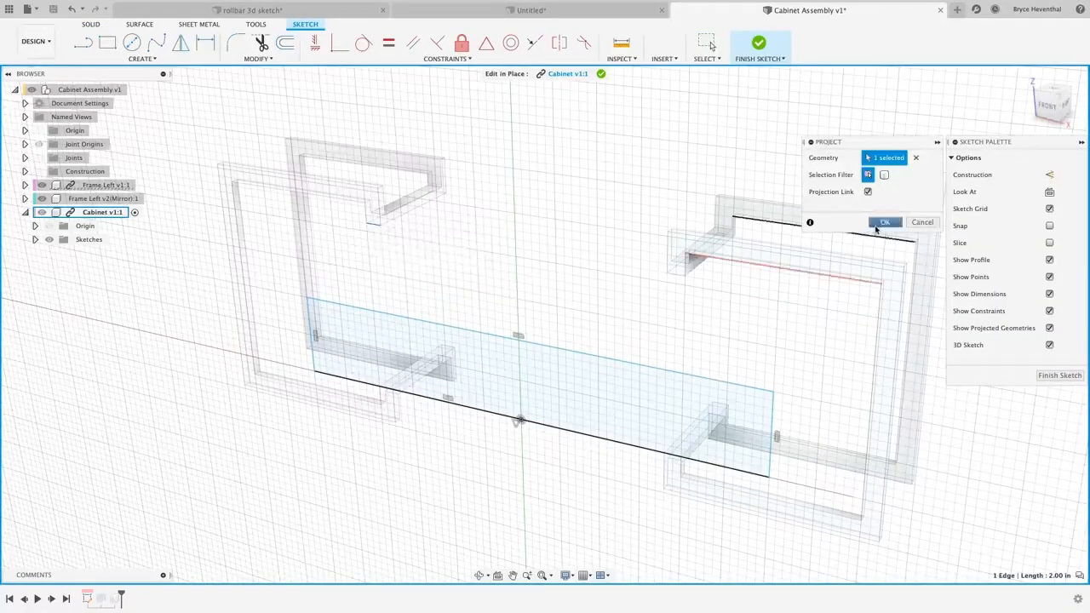
click(884, 222)
- Make the cabinet rectangle's top line collinear with the projected frame edge
click(452, 328)
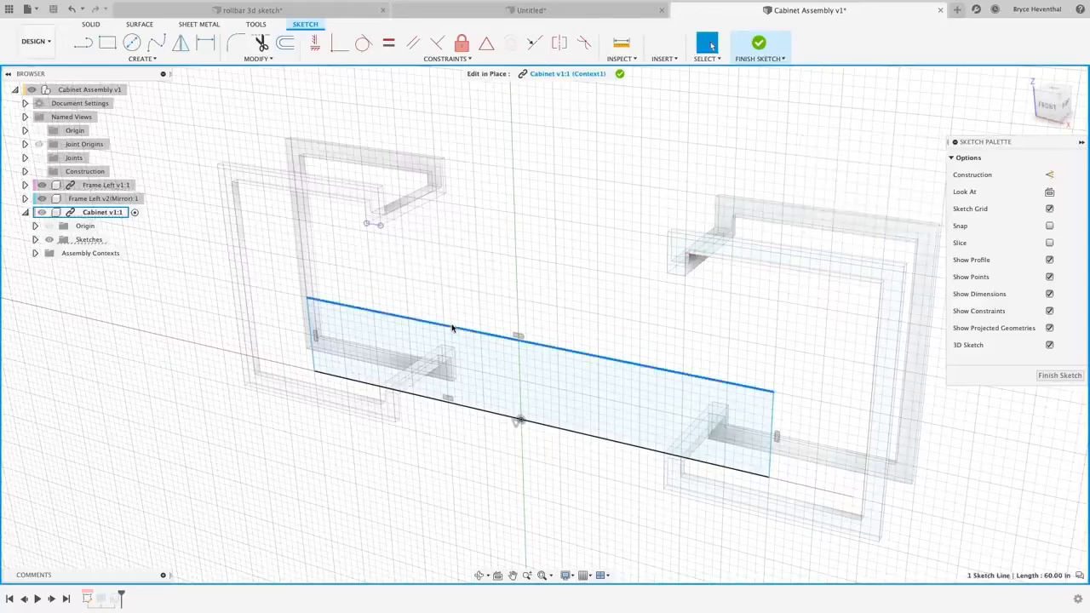
shift+click(371, 227)
right_click(371, 228)
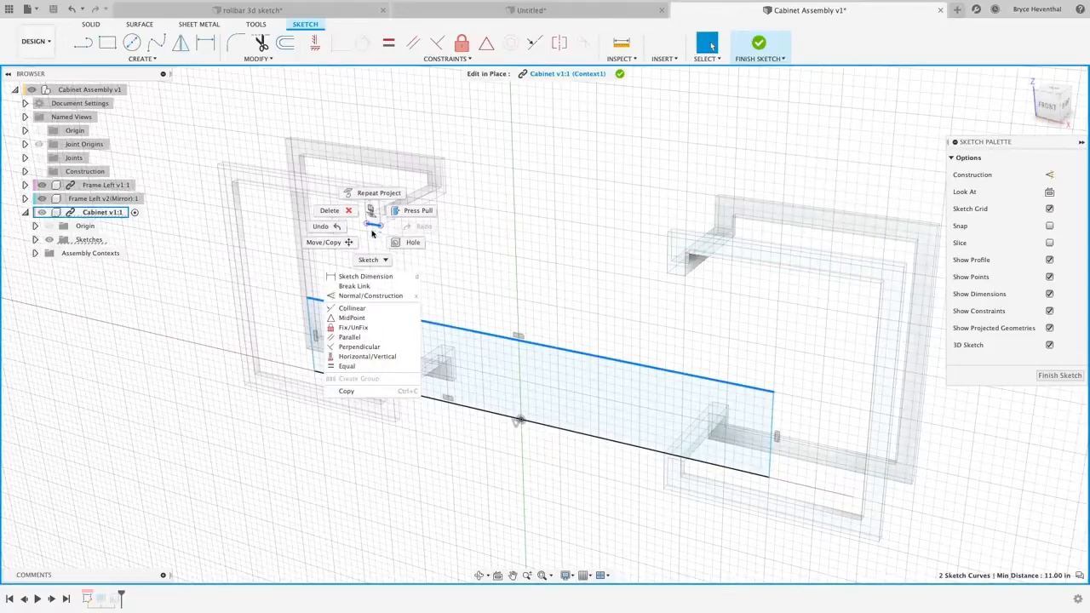
click(369, 309)
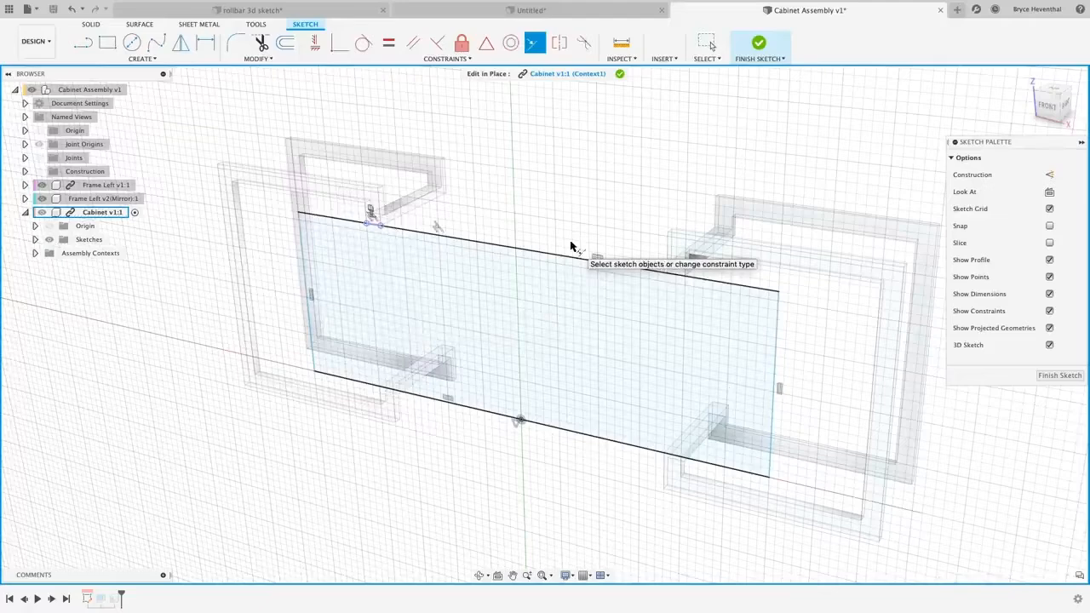
- Dimension the rectangle's vertical sides to the inner vertical edges of the left and right frames, and finish the sketch and the in-place edit
key(d)
click(308, 303)
click(245, 299)
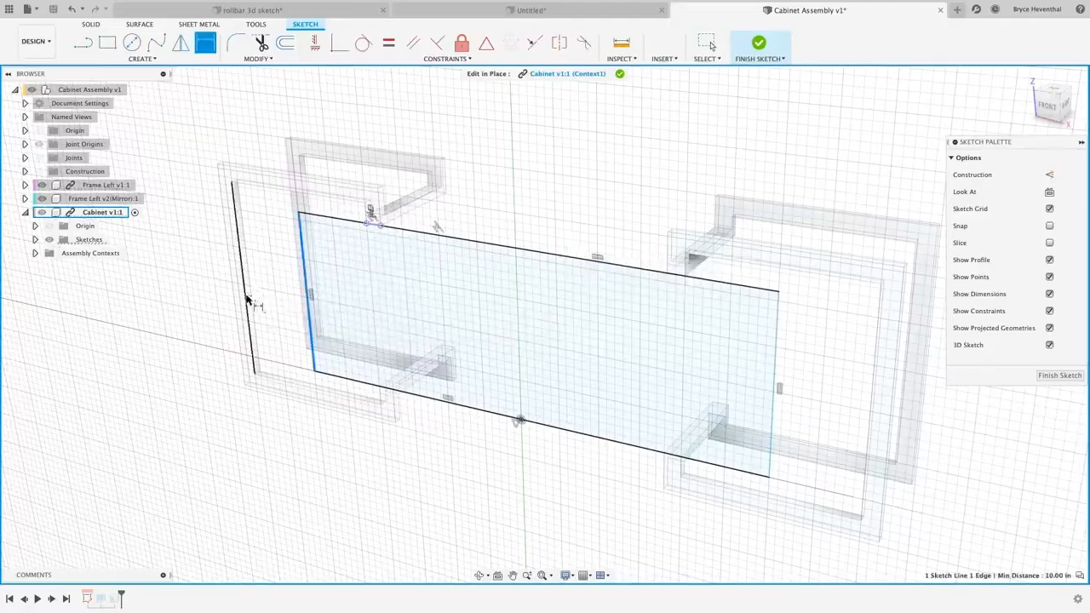
click(264, 253)
key(Return)
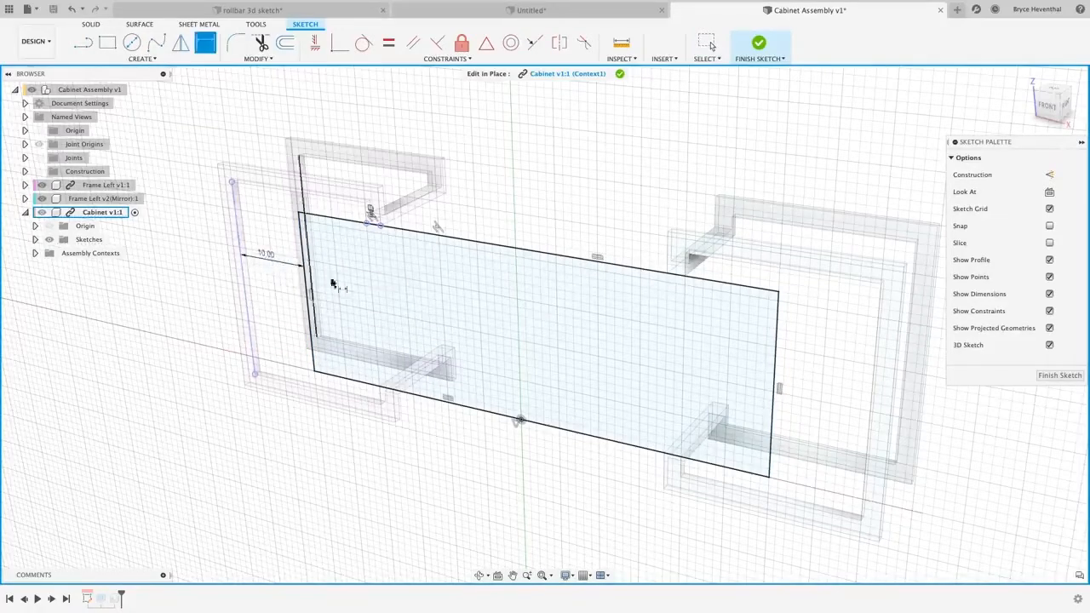
click(770, 385)
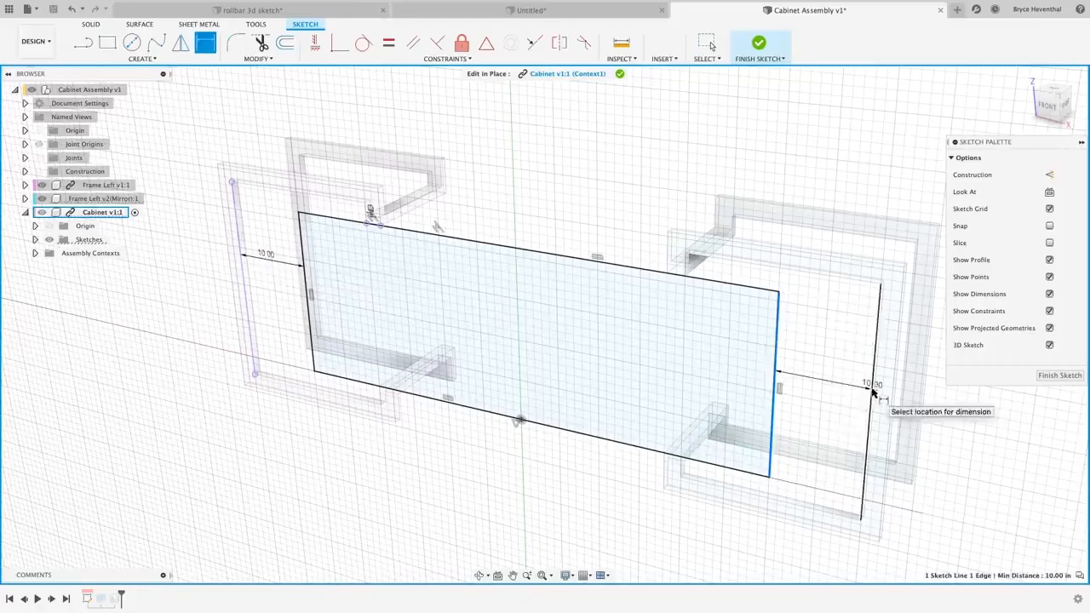
click(839, 363)
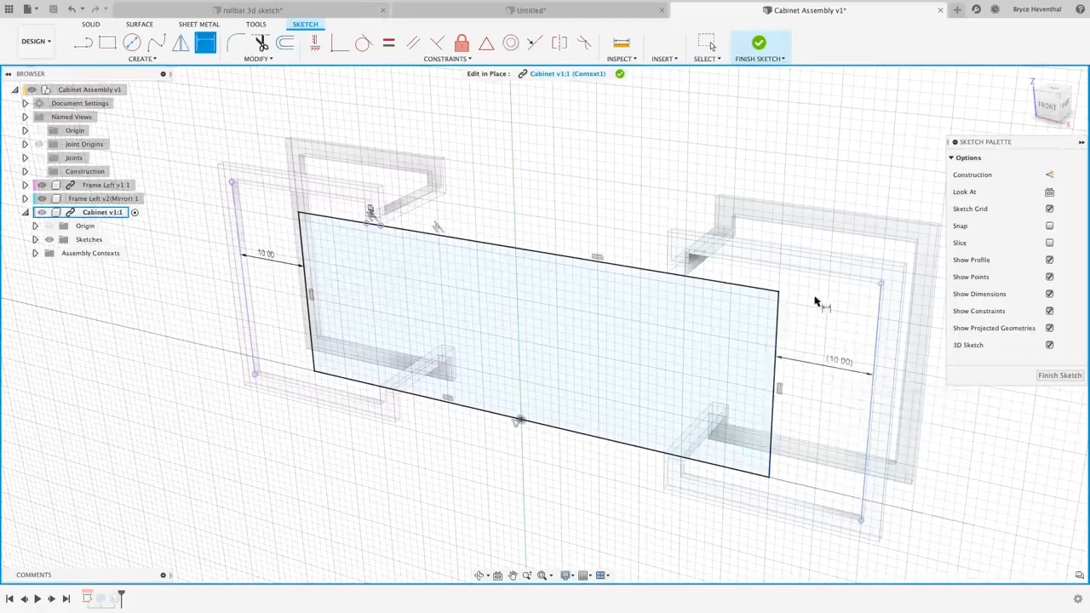
click(759, 44)
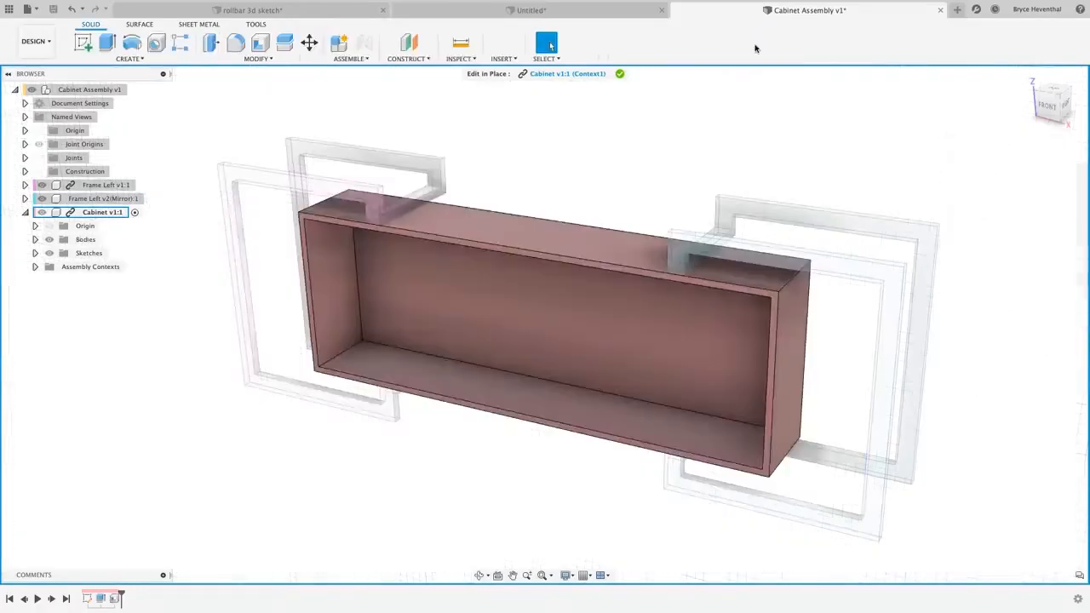
click(619, 74)
- Edit the left frame in place, set its first extrusion's distance to 45 in, and return to the full assembly
right_click(107, 187)
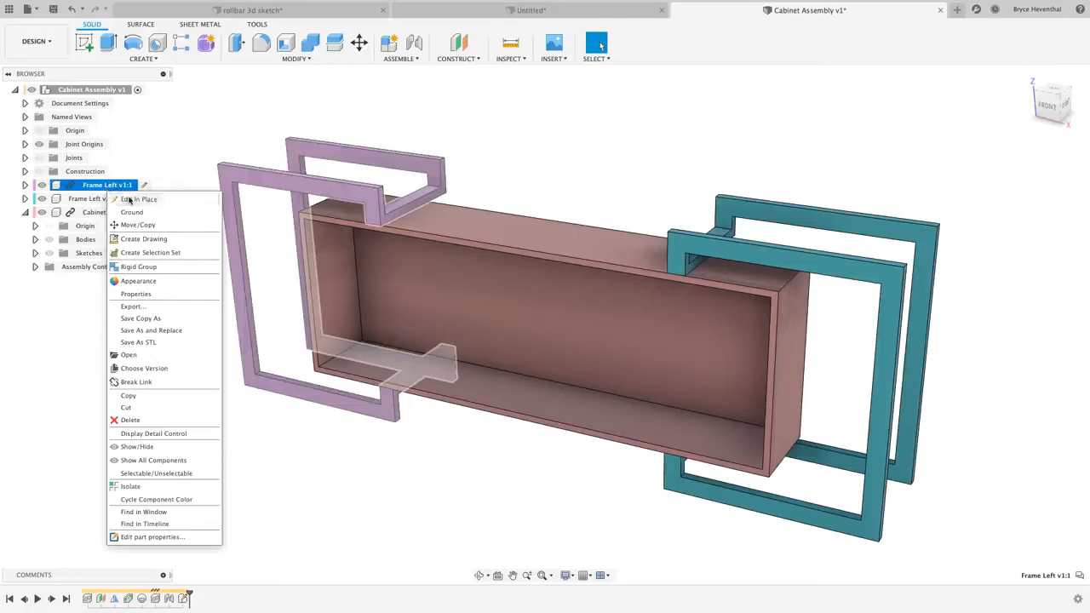
click(132, 199)
right_click(99, 598)
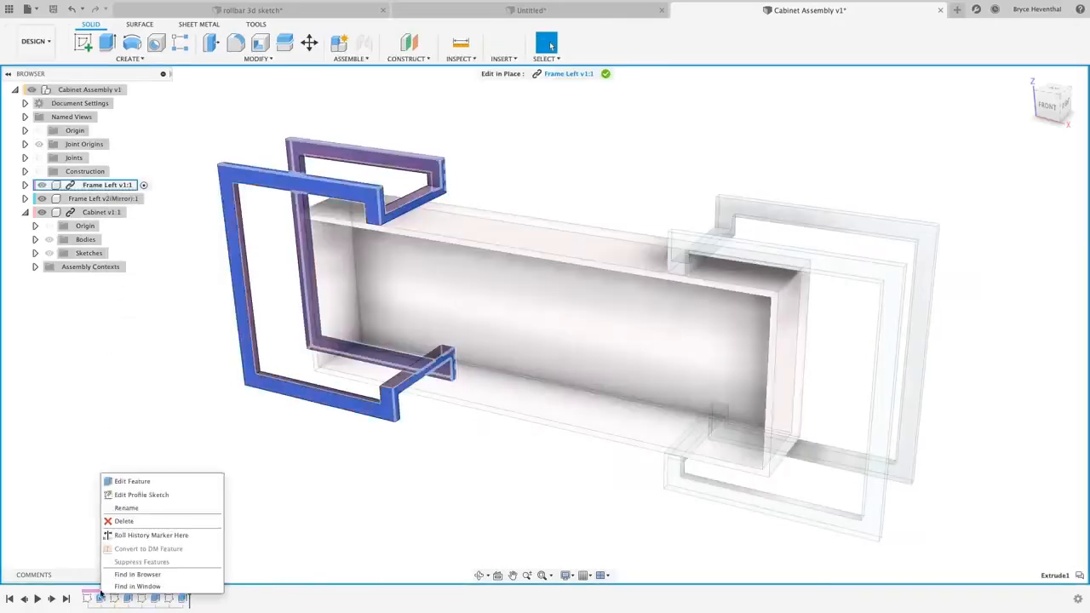
click(128, 482)
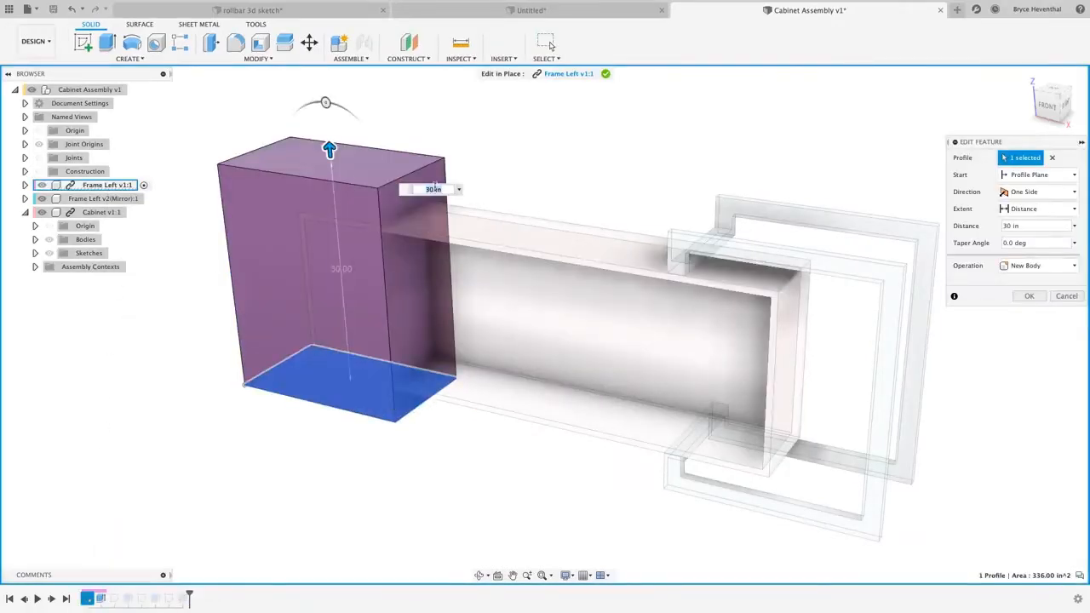
text(45)
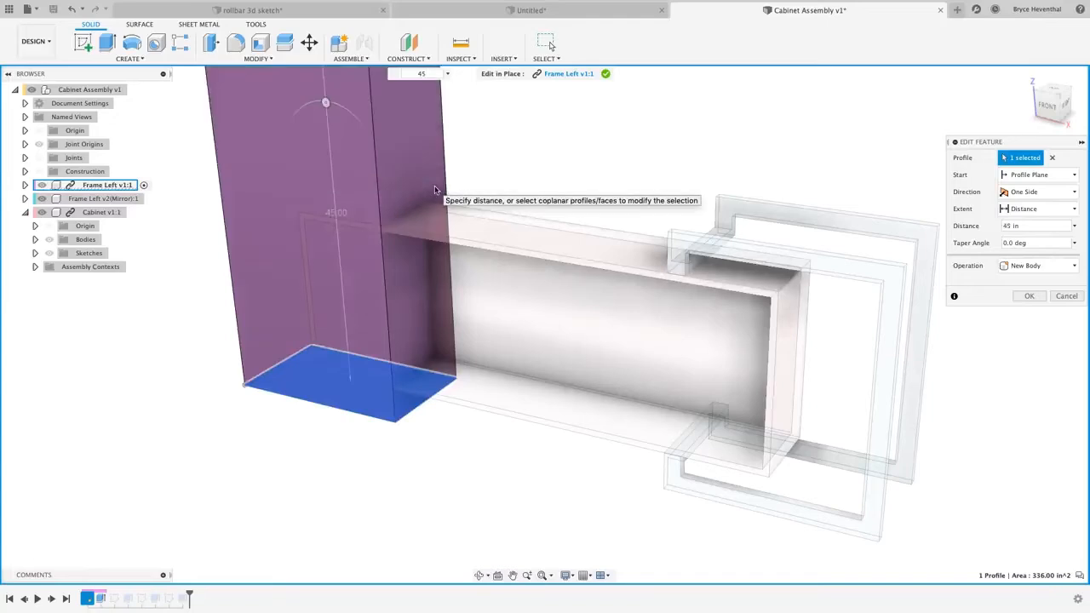
key(Return)
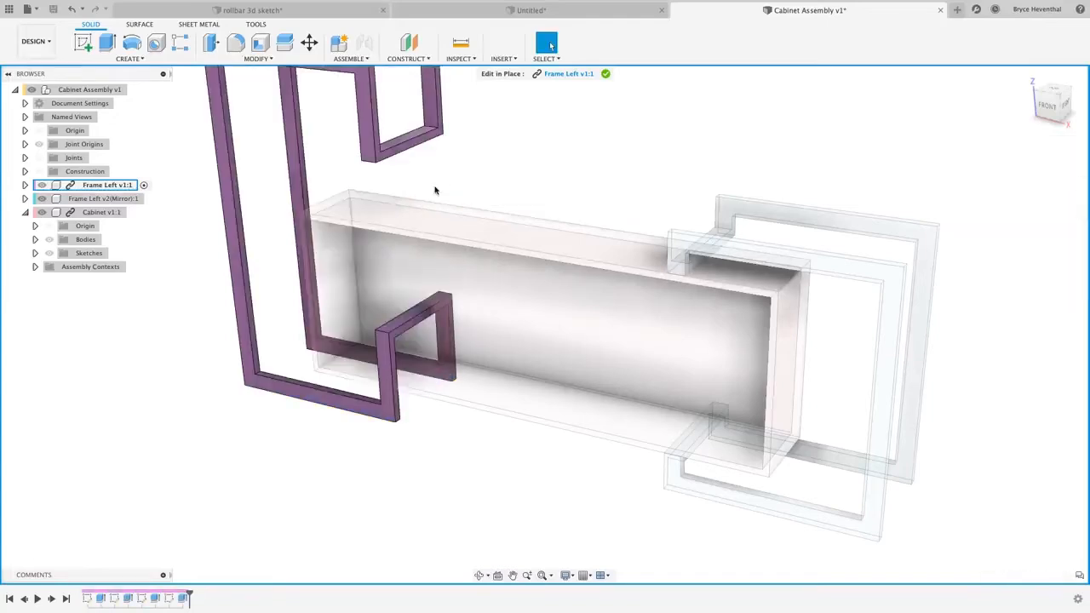
key(F6)
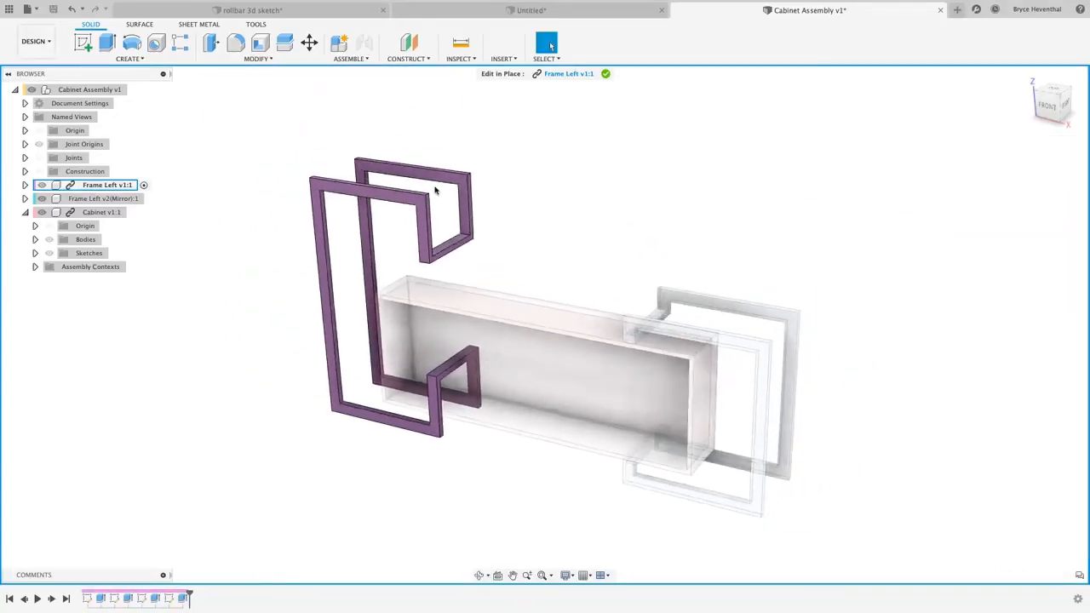
click(606, 74)
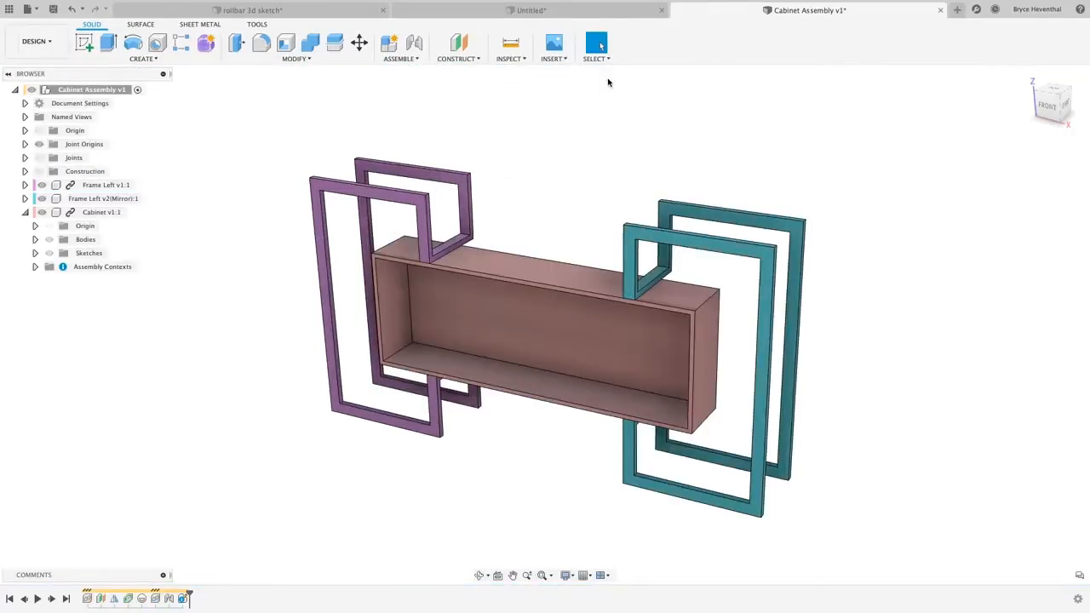
- Save the assembly as a milestone with the version description "Updated Cabinet Height"
click(54, 9)
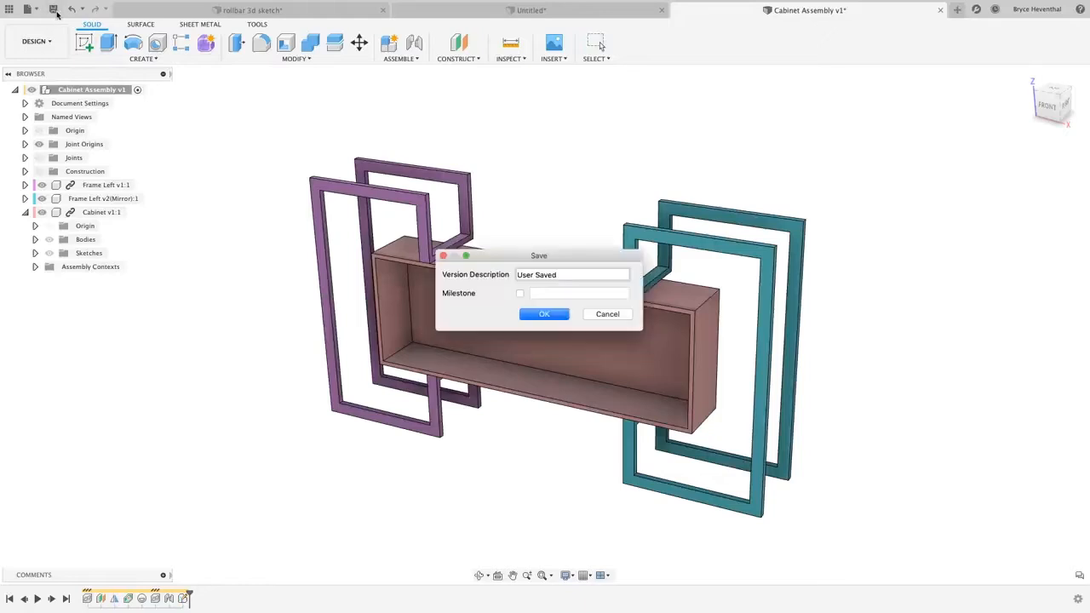
text(Updated Cabinet Height)
click(522, 293)
click(541, 315)
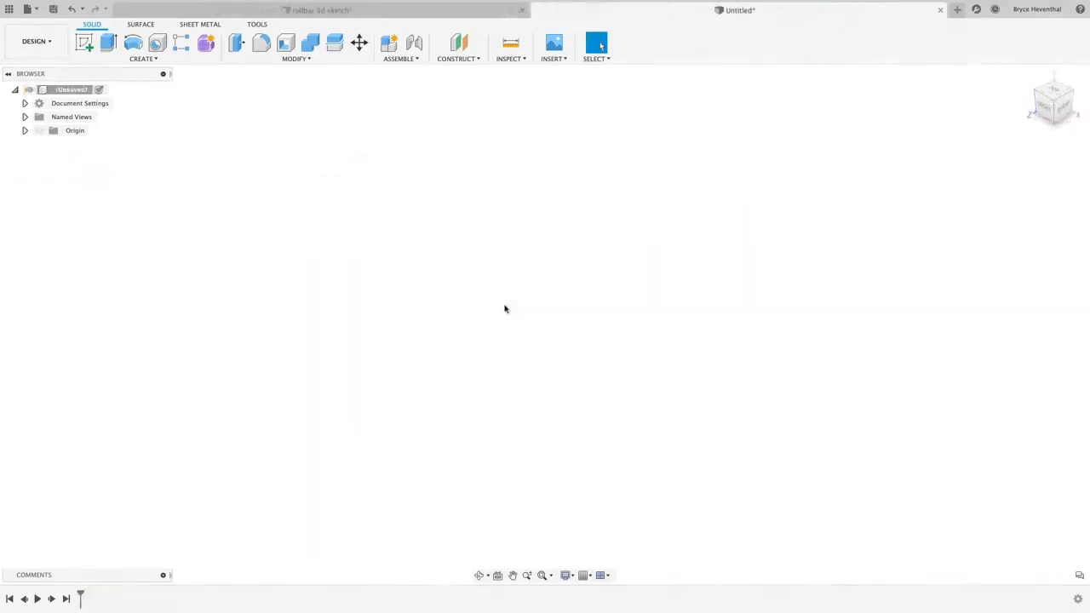
- In the untitled design, start a 3D sketch on the ground plane and draw a five-segment line path from the origin: back, up, across, down, forward
click(83, 45)
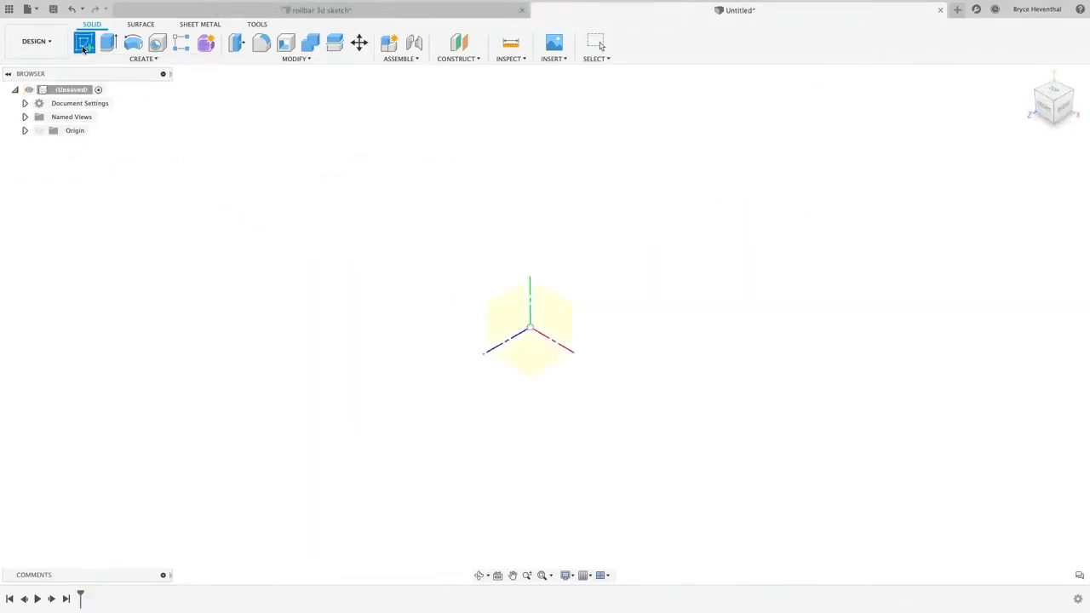
click(515, 349)
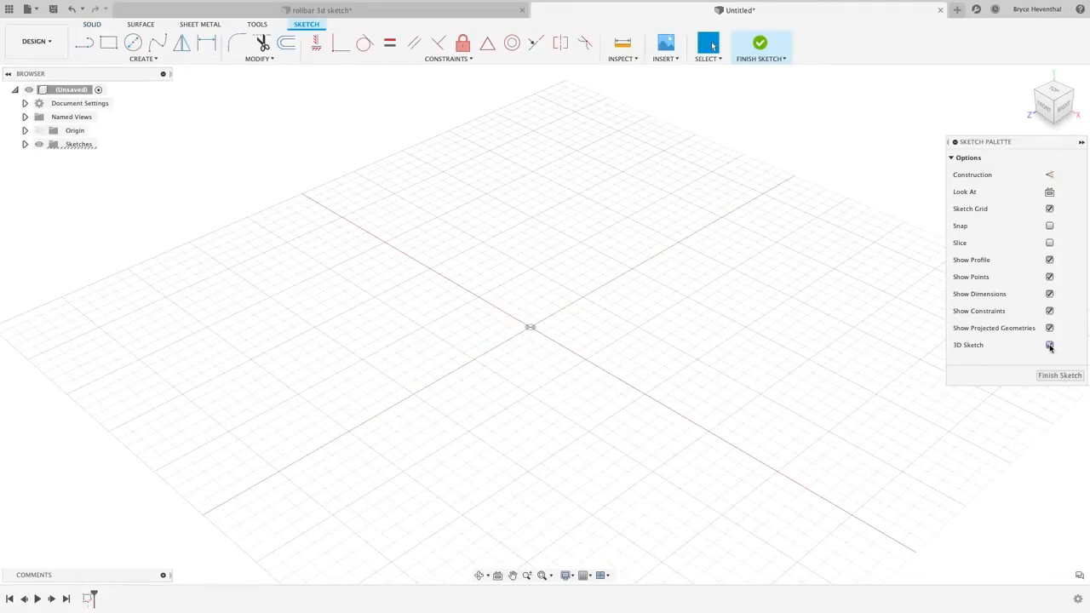
click(84, 42)
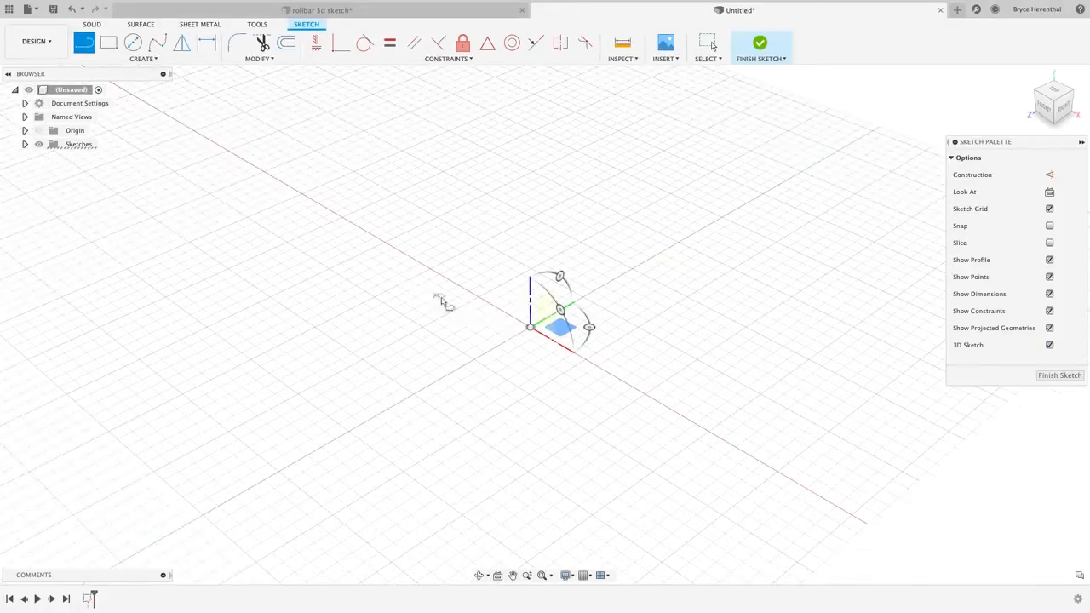
click(530, 326)
click(686, 242)
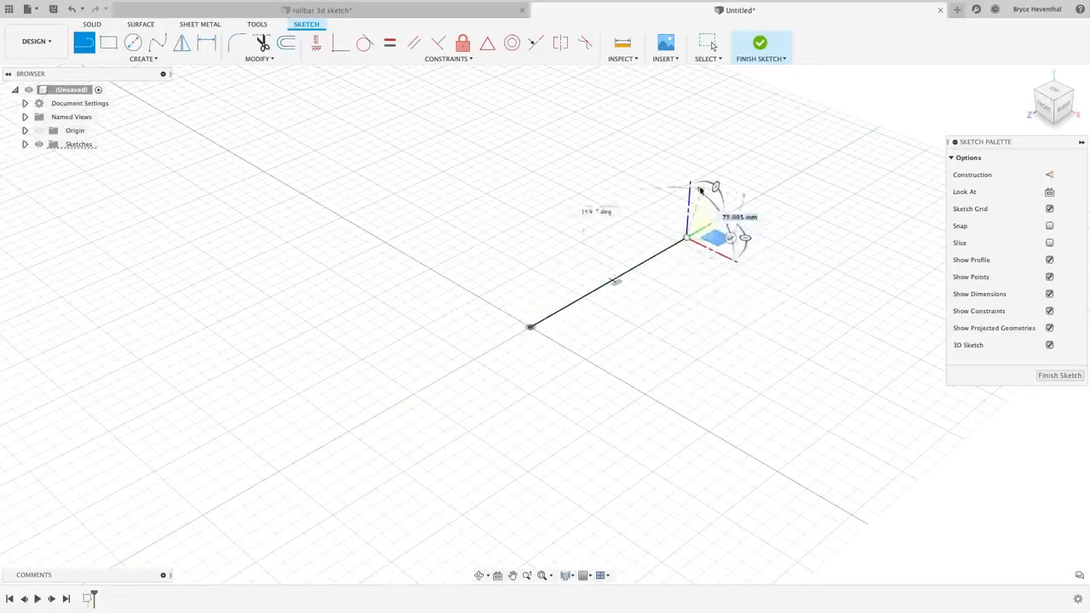
click(695, 117)
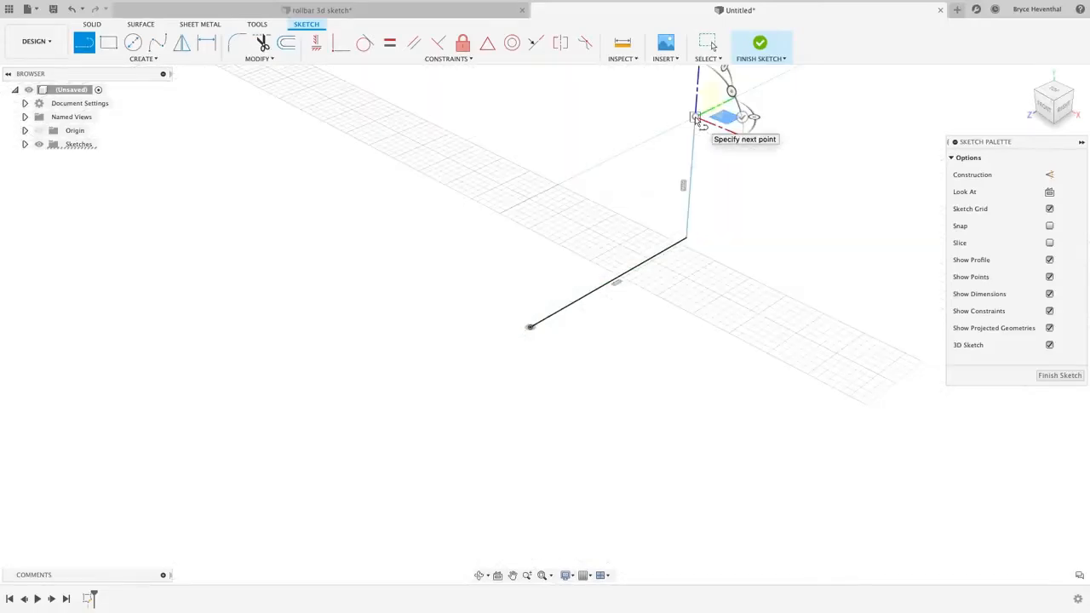
click(598, 77)
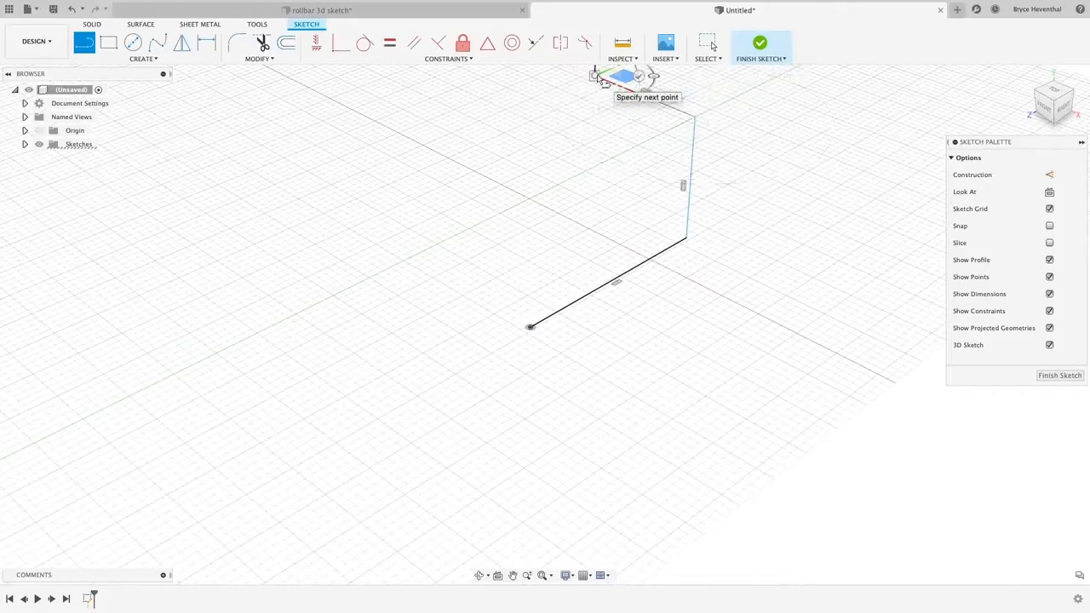
middle_drag(599, 77, 560, 208)
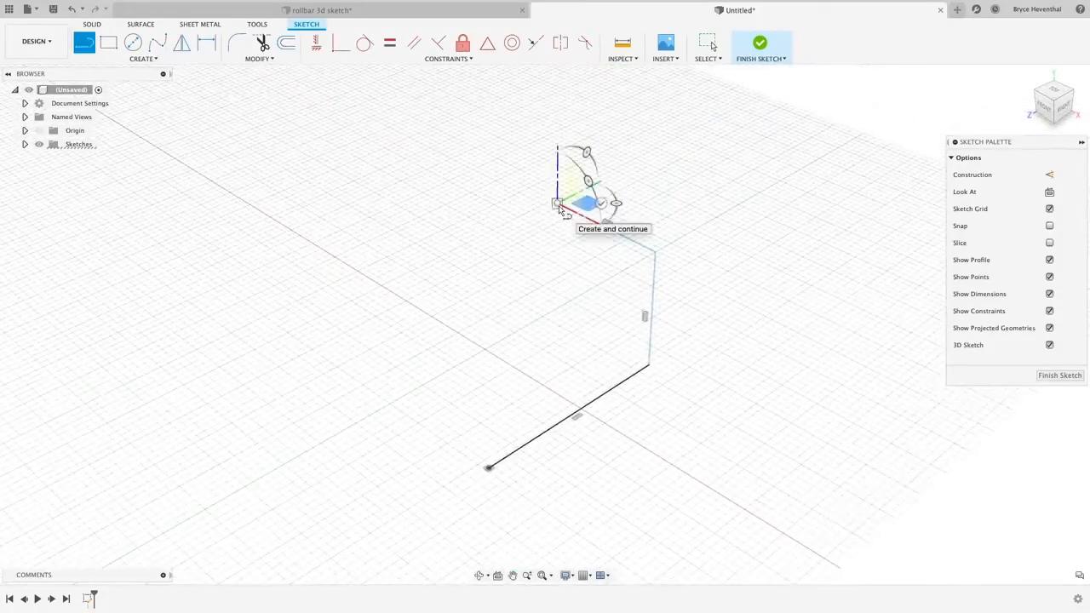
click(560, 293)
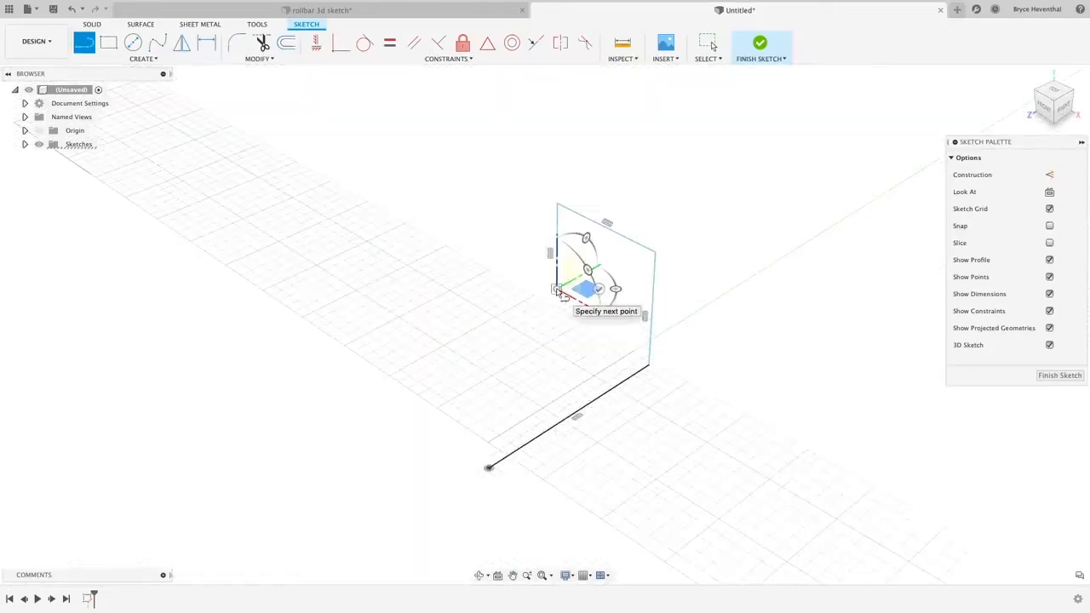
click(395, 380)
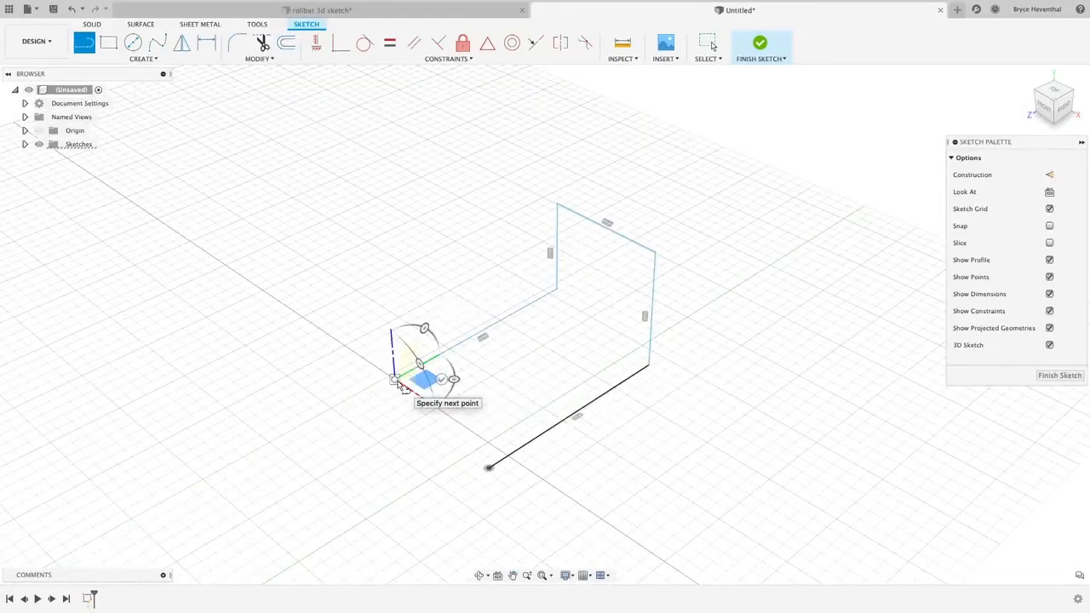
key(Escape)
- Dimension the path's ground segment at the origin to 150 mm and both vertical segments to 50 mm
key(d)
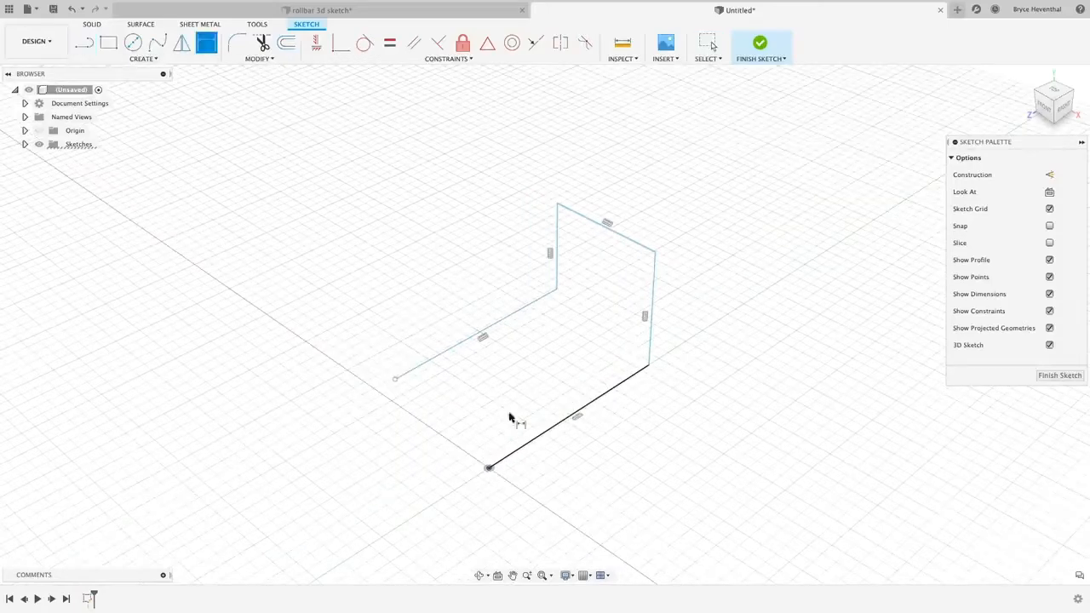
click(545, 431)
click(610, 483)
text(150)
key(Return)
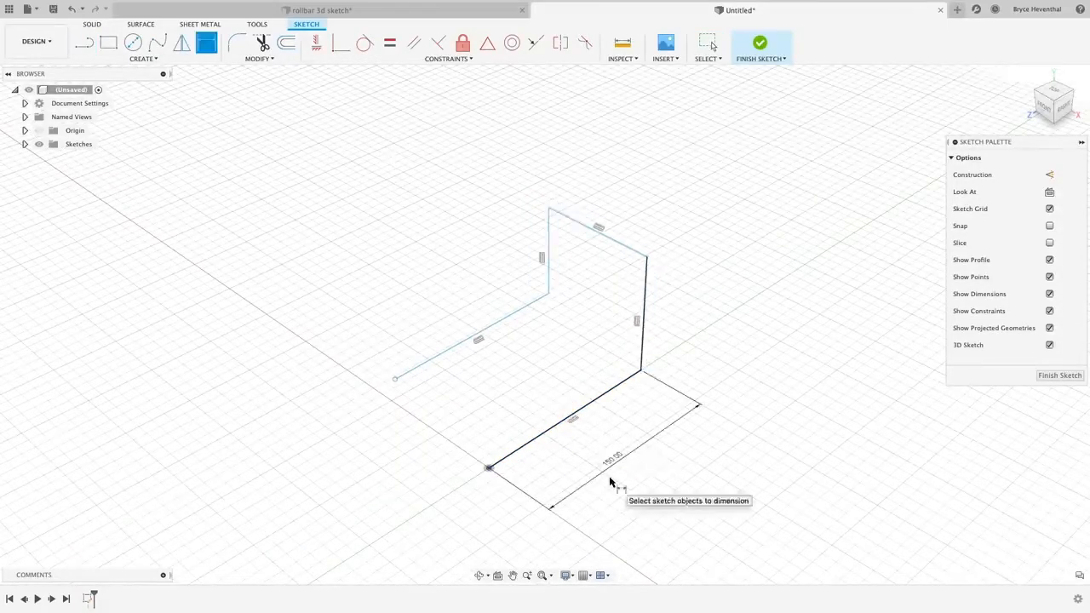
click(643, 358)
click(691, 370)
text(50)
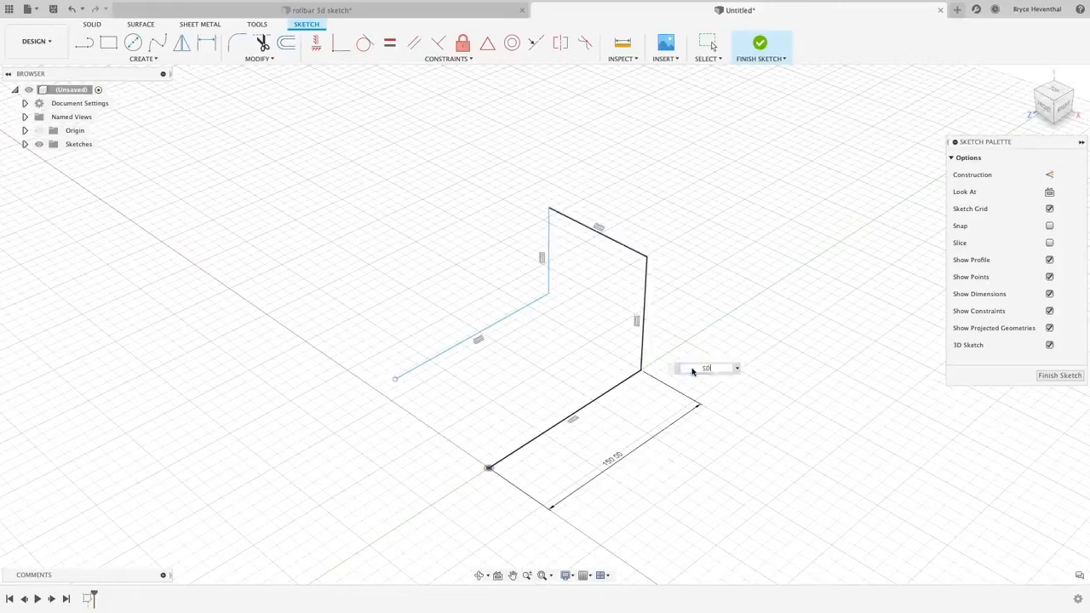
key(Return)
- Dimension the path's raised cross segment to 100 mm and its other ground segment to 150 mm
click(610, 296)
click(659, 264)
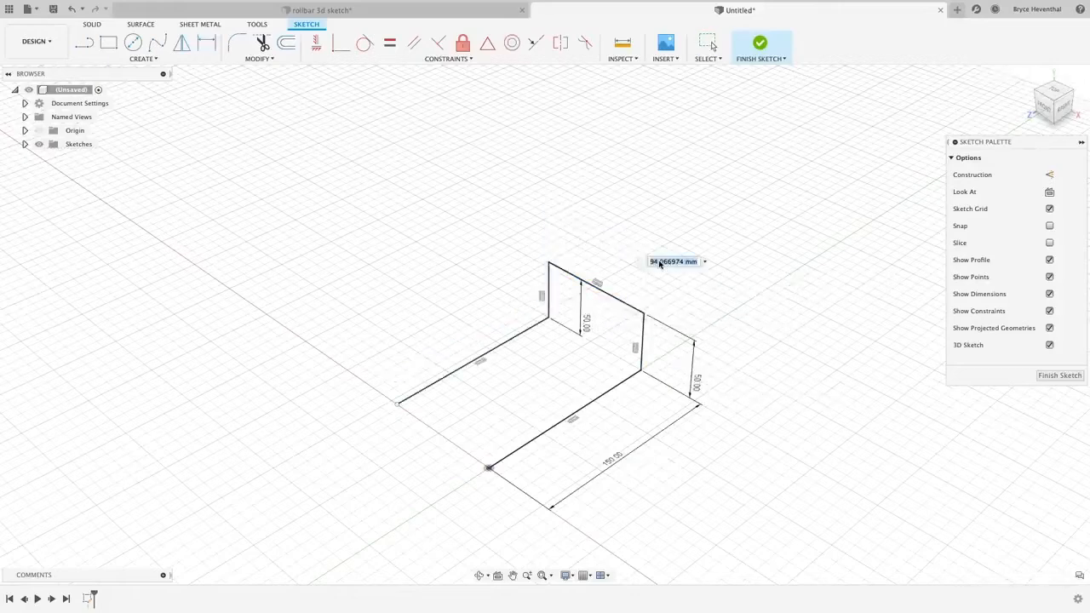
text(100)
key(Return)
click(535, 325)
click(475, 304)
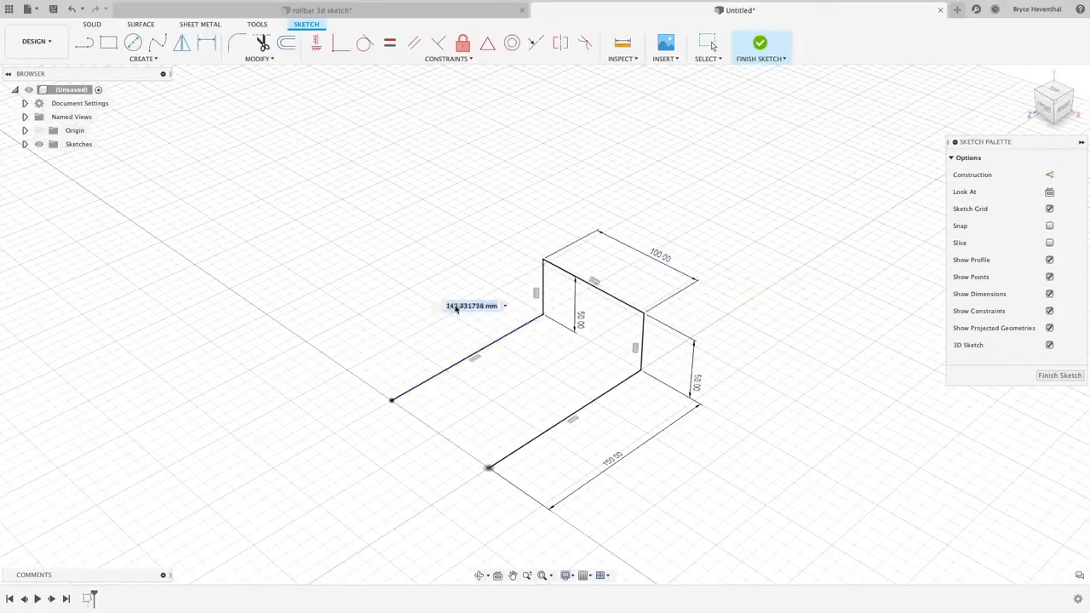
text(150)
key(Return)
- Draw a line straight back from the raised corner nearest the origin, rotate the sketch plane 45°, and add an upward-slanting segment
key(l)
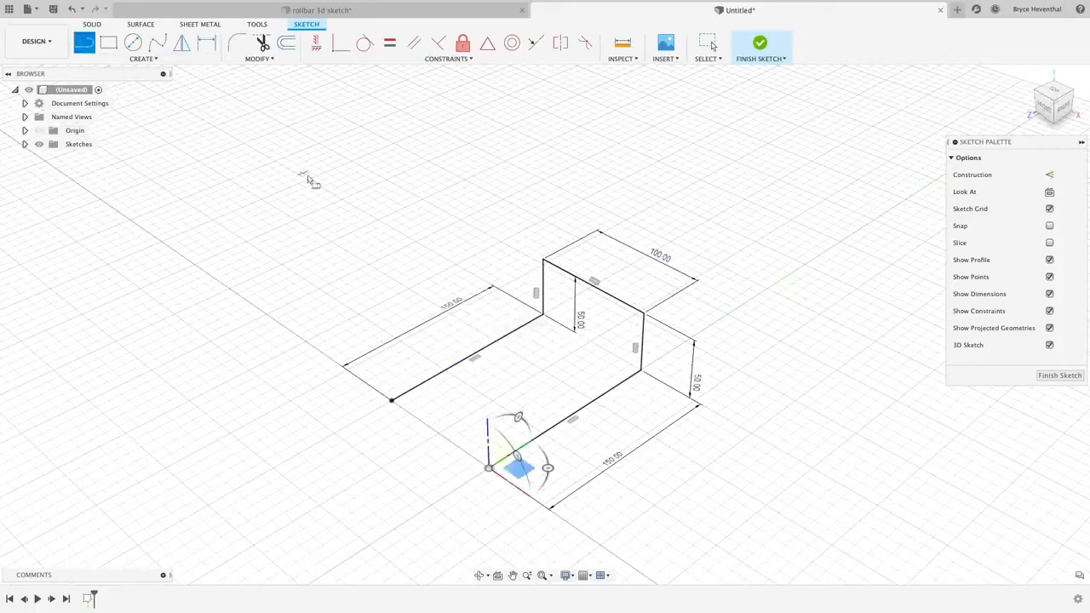
click(643, 314)
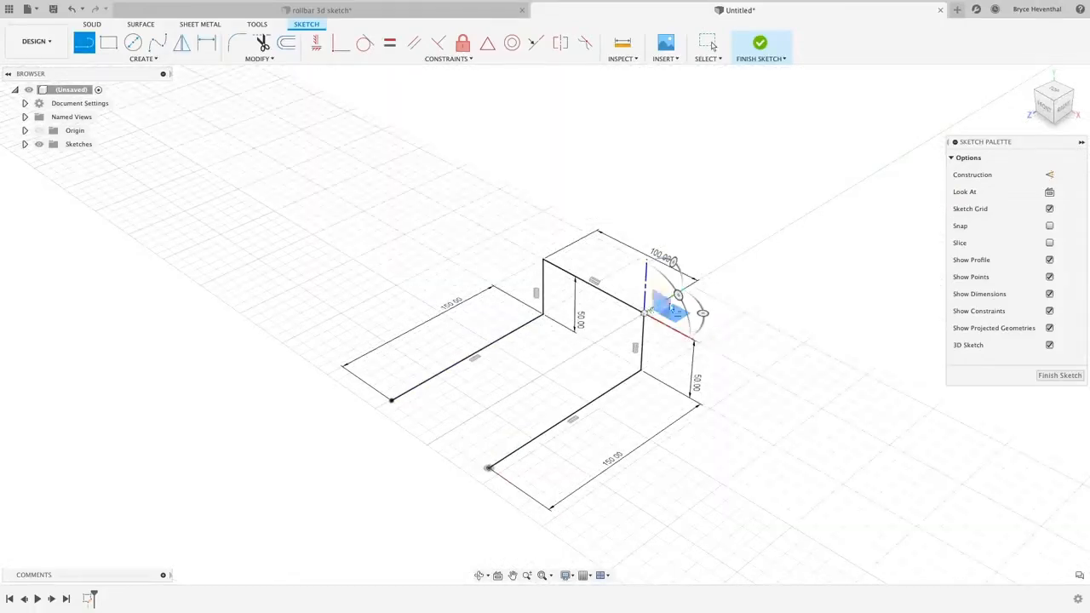
click(743, 253)
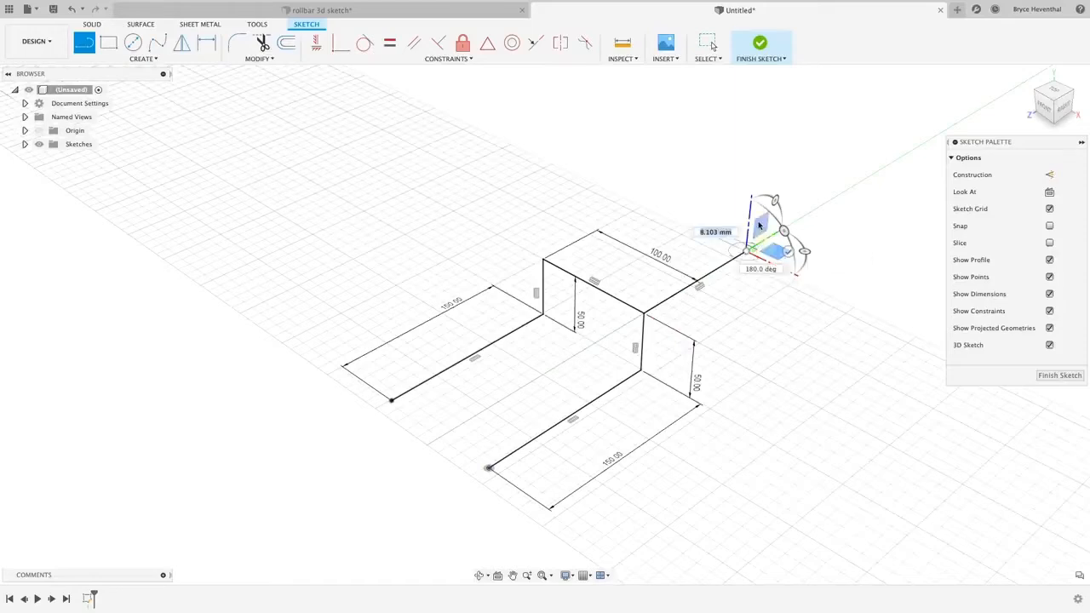
drag(776, 201, 752, 200)
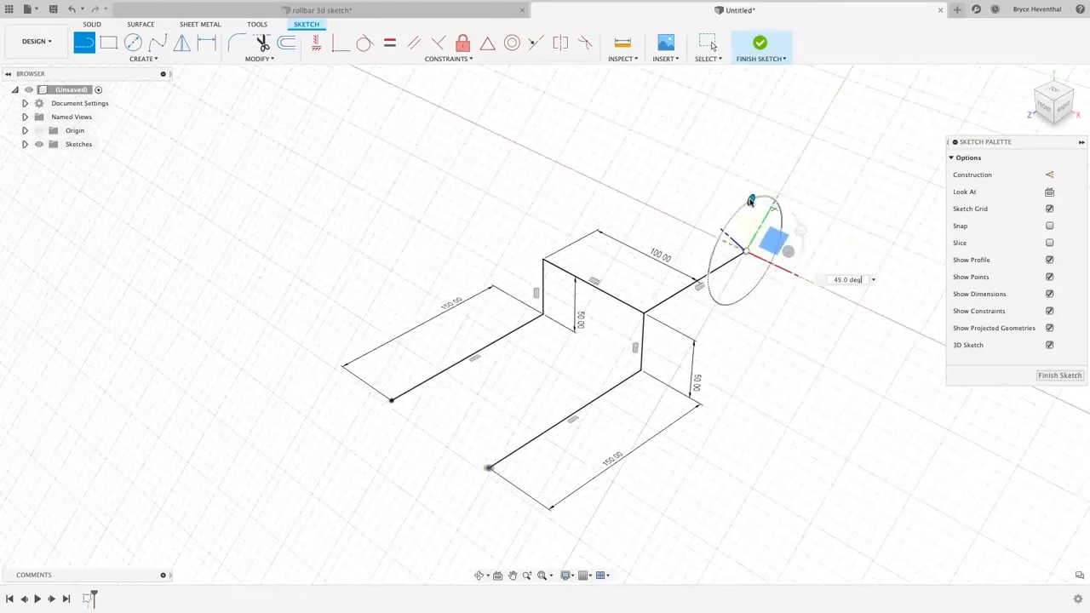
click(810, 134)
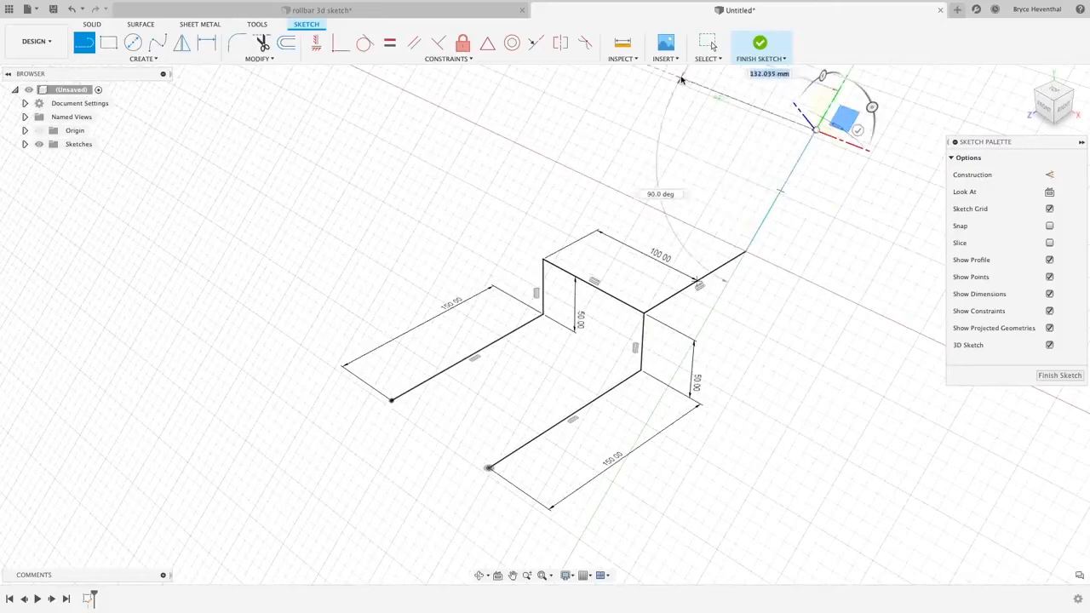
- Continue the lines across and back down the slanted plane, rotate the plane back, and close the loop at the opposite raised corner
click(620, 191)
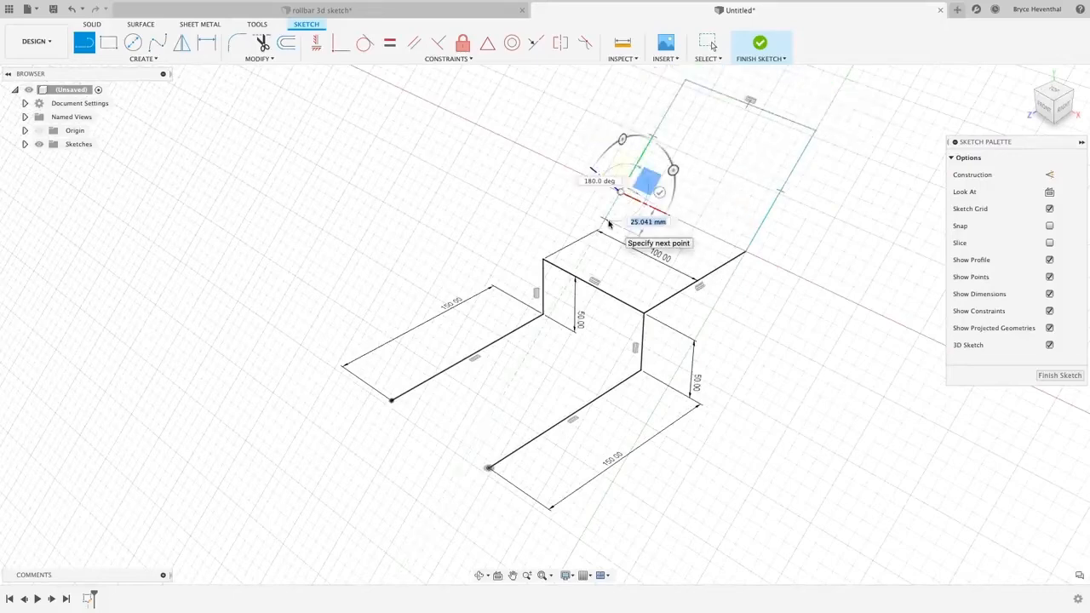
drag(623, 139, 654, 146)
click(545, 258)
key(Escape)
- Apply horizontal/vertical constraints to the skewed closing segment and between the two points where the slanted segments begin
click(593, 223)
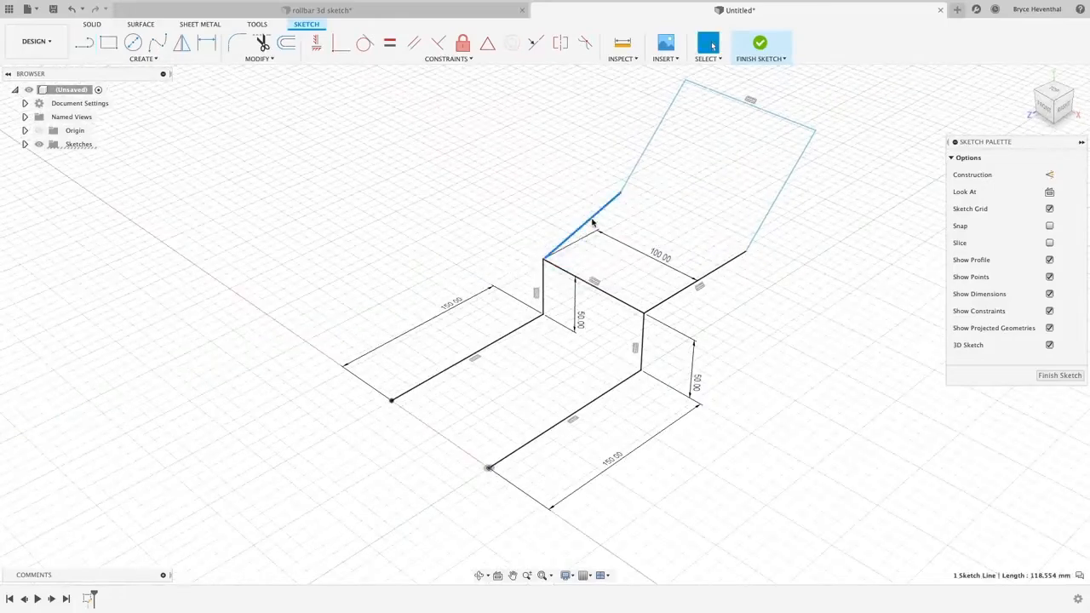
click(316, 42)
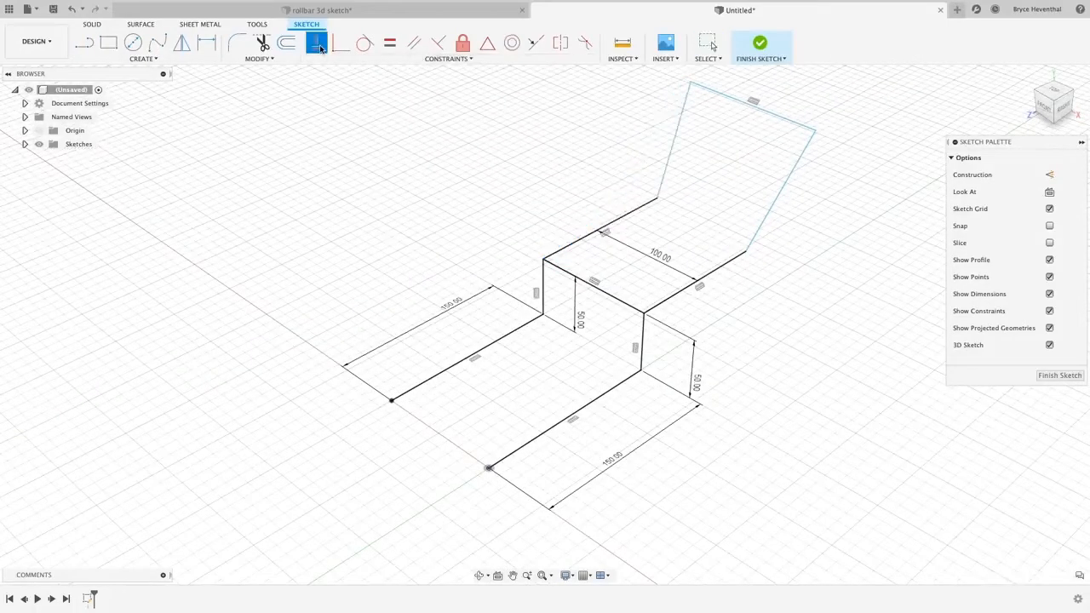
click(657, 198)
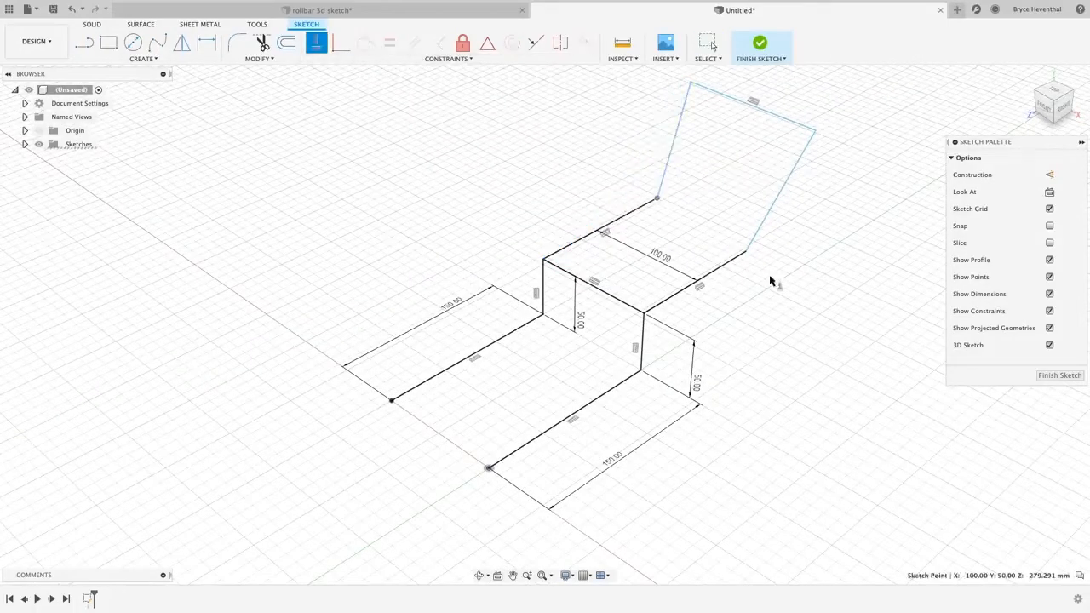
click(747, 252)
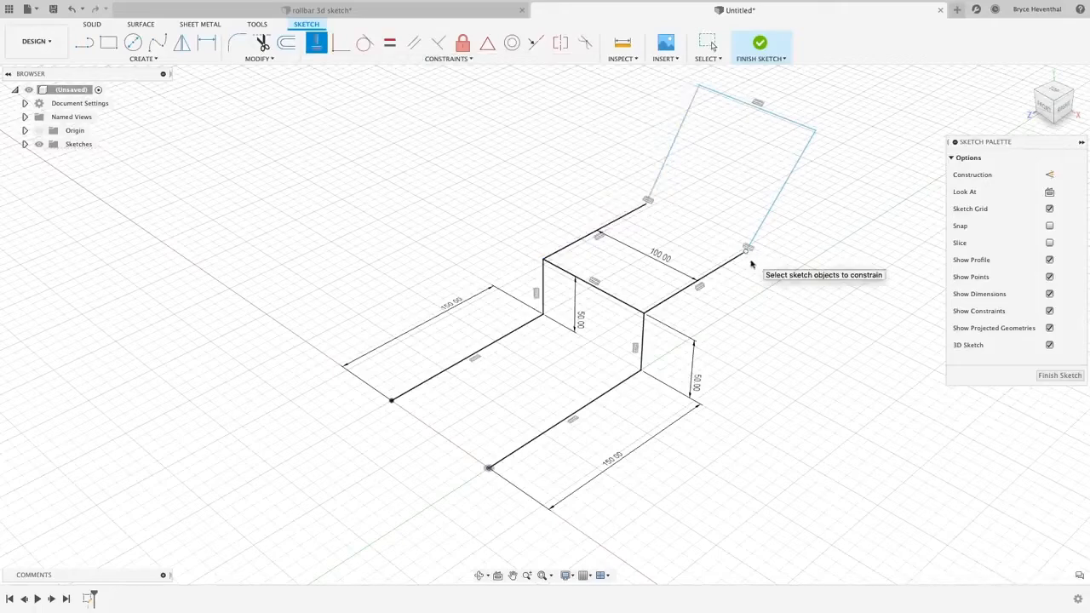
- Dimension the first bend between the flat and slanted segments to 135° and that slanted segment's length to 100 mm
key(d)
click(730, 262)
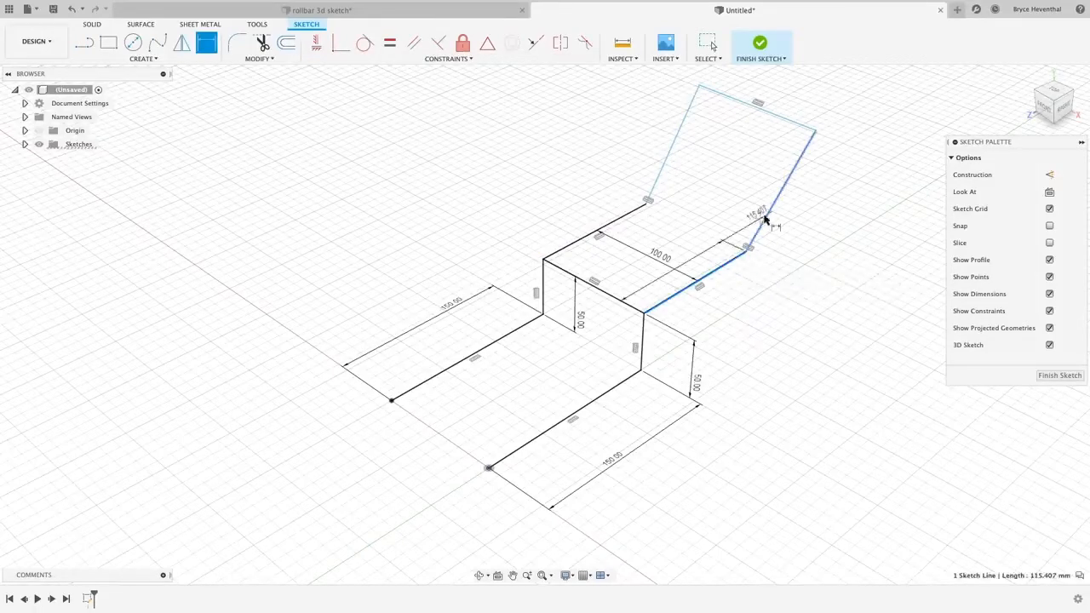
click(765, 219)
click(745, 232)
key(Return)
click(753, 232)
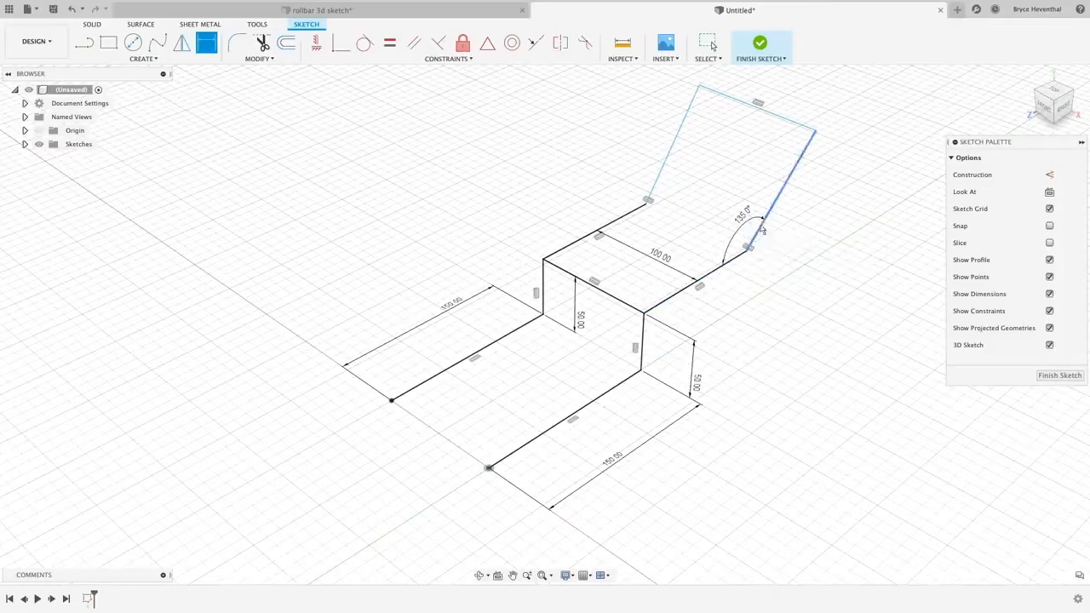
click(796, 241)
text(100)
key(Return)
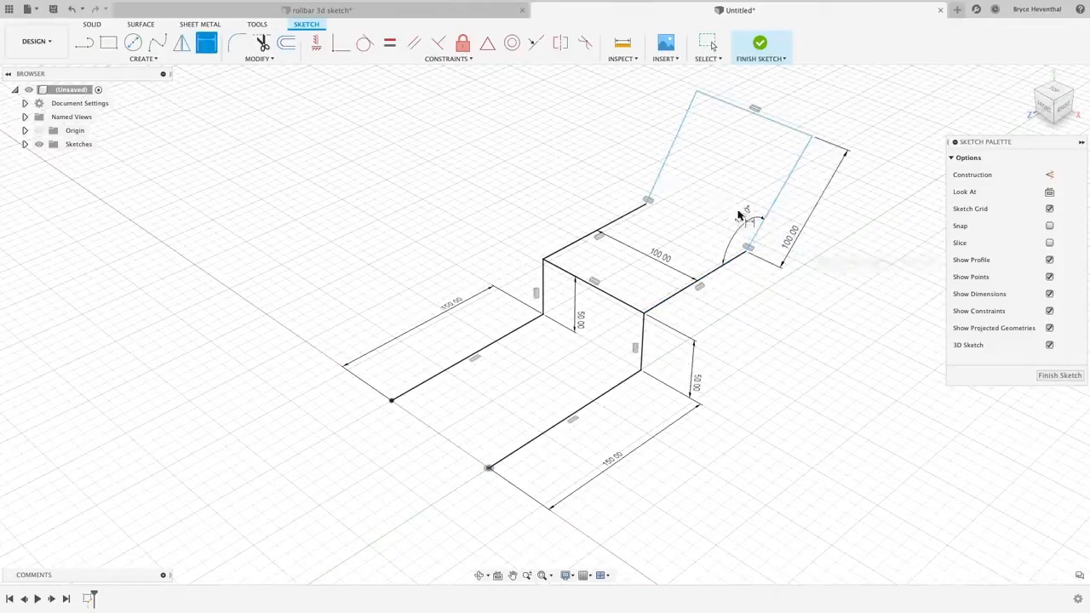
- Dimension the opposite bend to 135° and add a length dimension to the slanted section's upper cross segment
click(651, 195)
click(632, 214)
click(627, 185)
text(135)
key(Return)
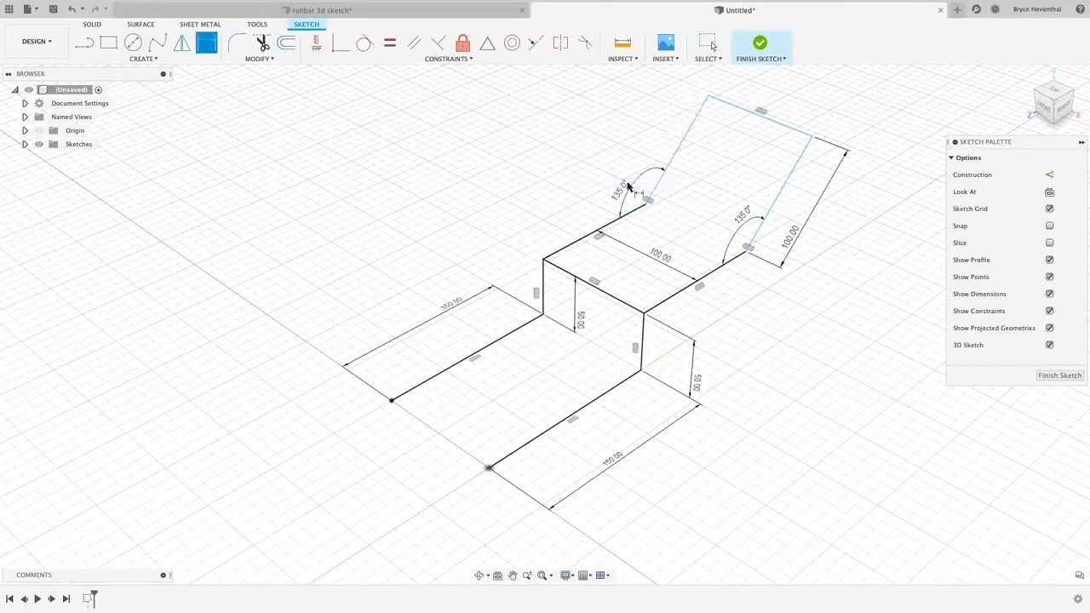
click(772, 121)
click(818, 94)
key(Return)
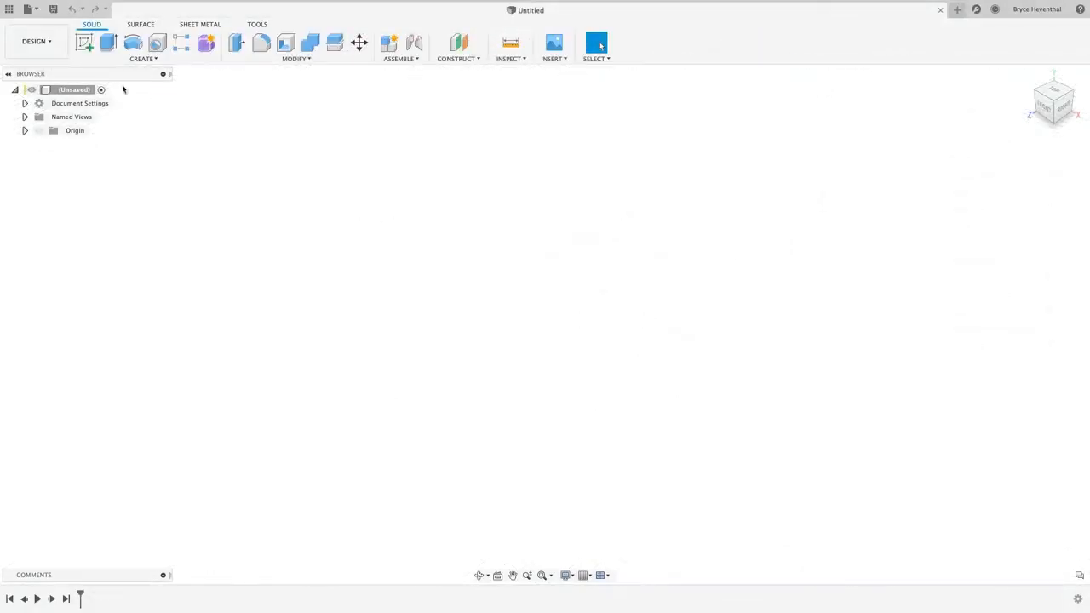
- In a new design, start a 3D sketch on the ground plane and switch the Line tool between vertical and horizontal working planes
click(84, 42)
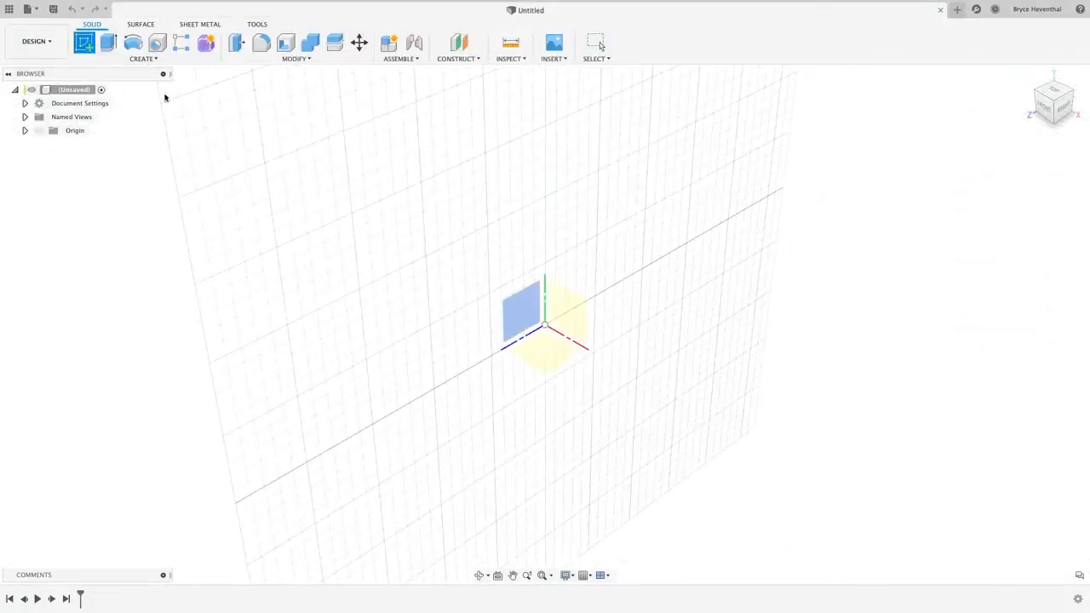
click(521, 342)
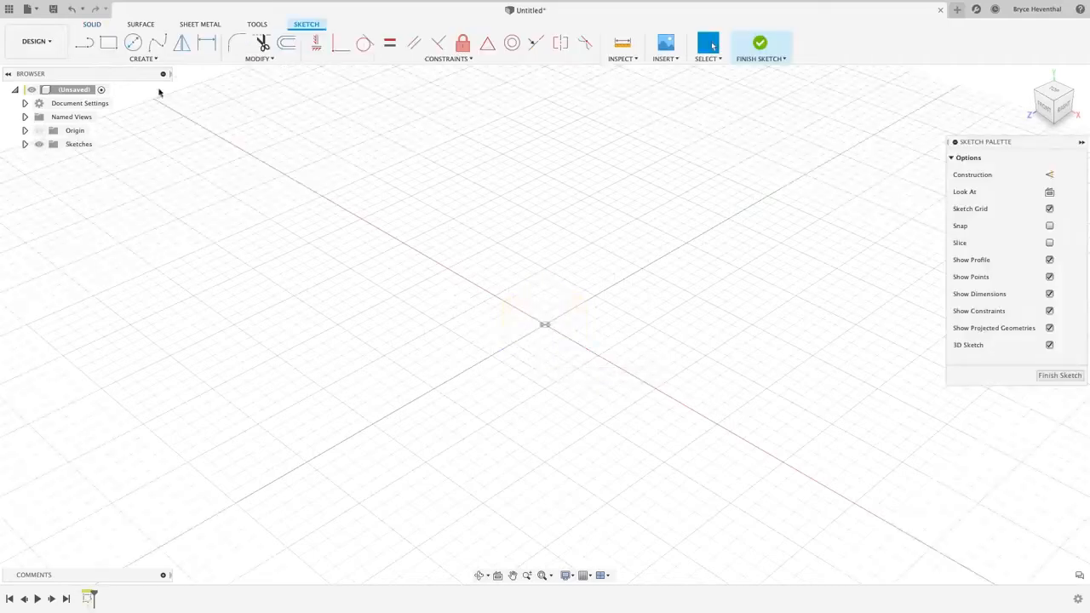
click(85, 45)
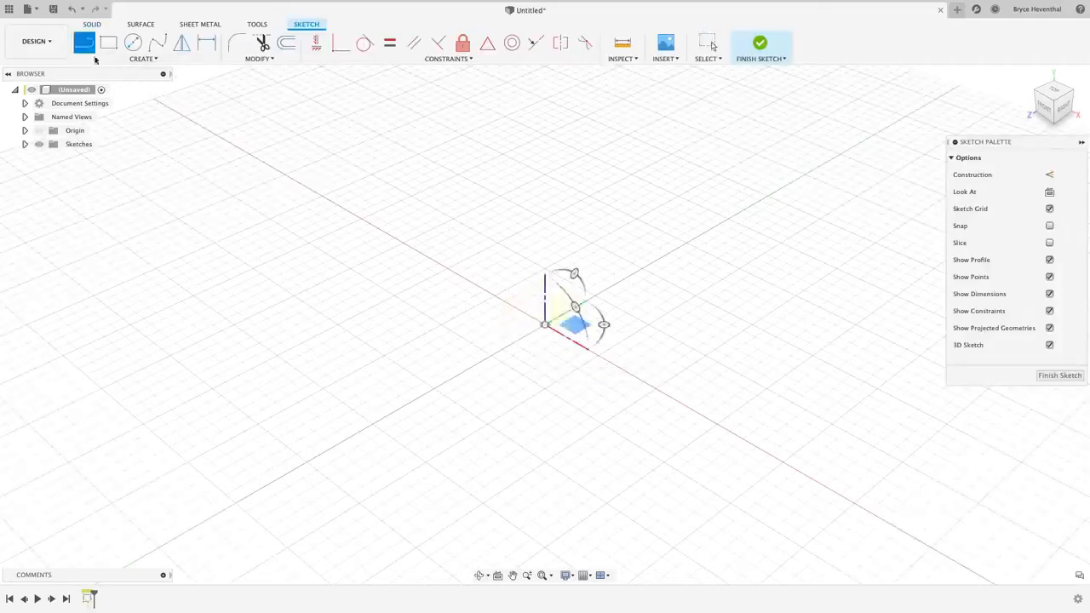
click(564, 318)
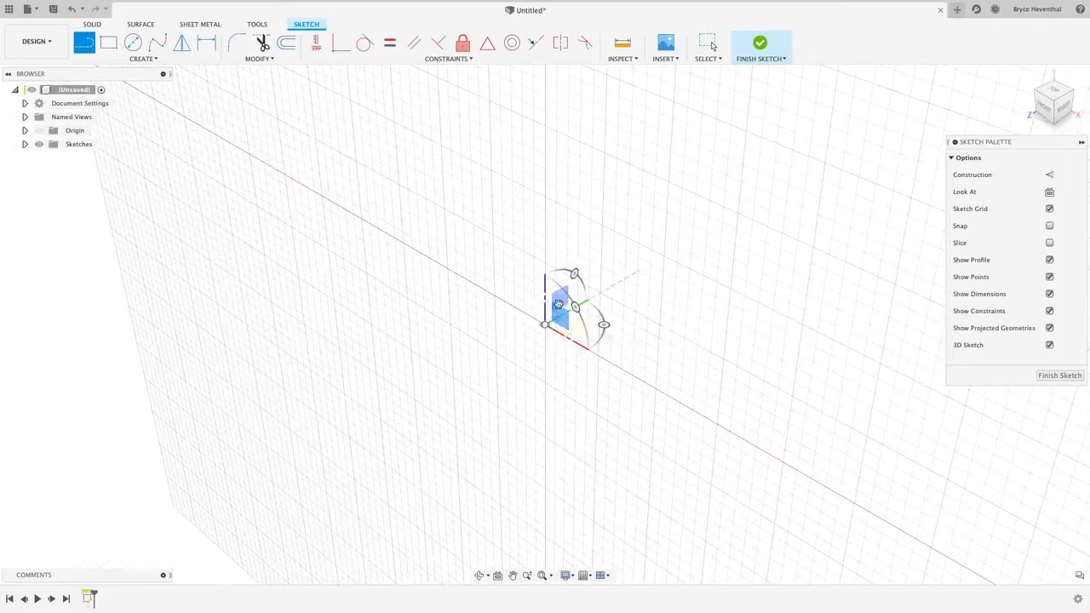
click(576, 327)
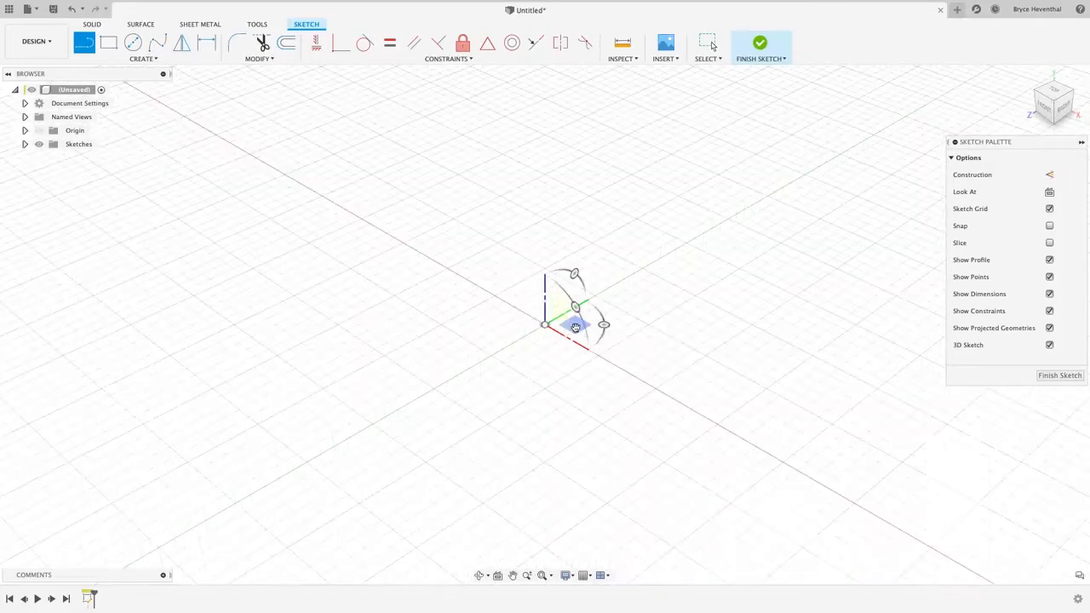
- On a vertical working plane, draw a chain of vertical lines up from the origin with lengths 50, 30 and 30 mm
click(565, 300)
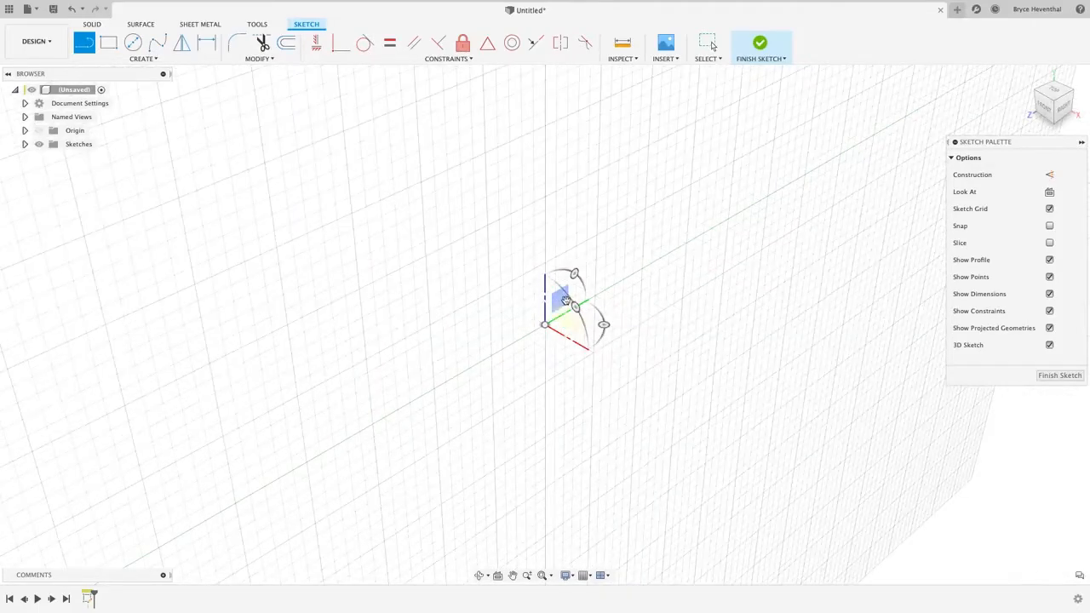
text(50)
key(Return)
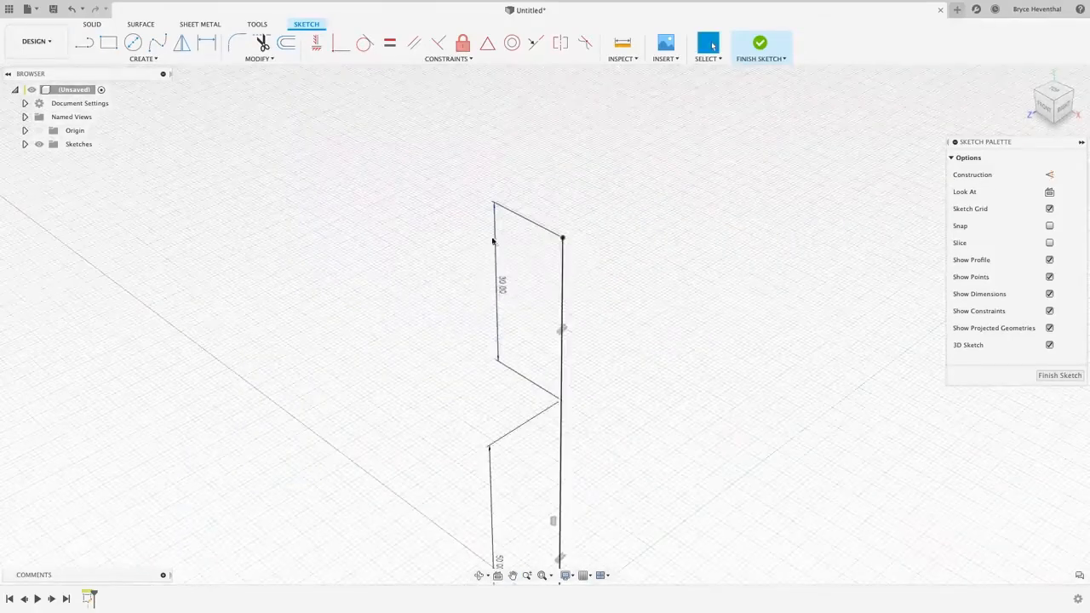
click(563, 238)
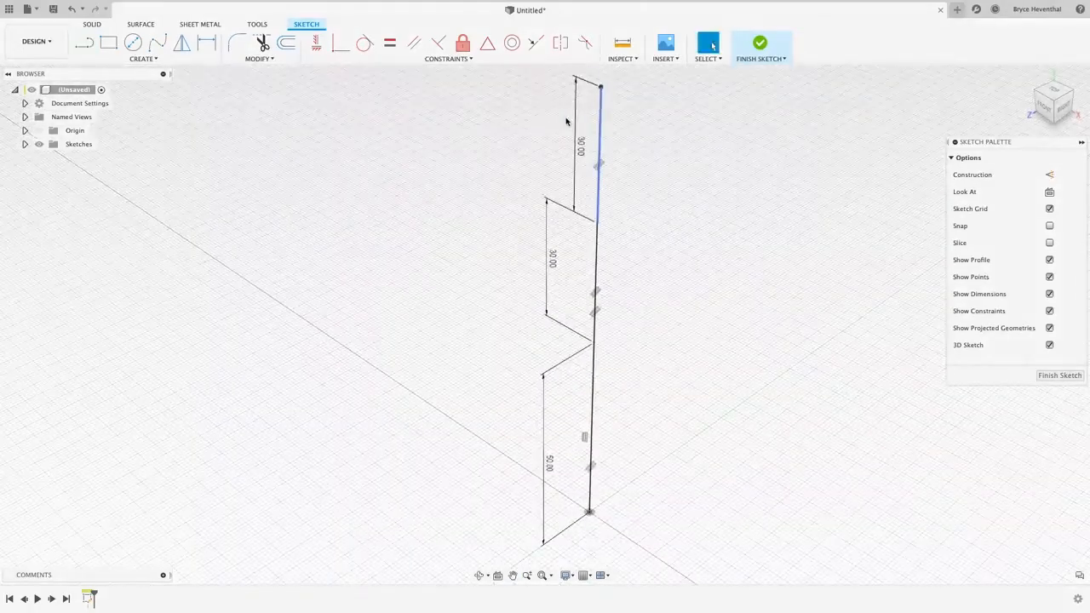
- Sketch horizontal ellipses centred on the origin and on the two joints between the vertical line segments
click(143, 58)
click(590, 512)
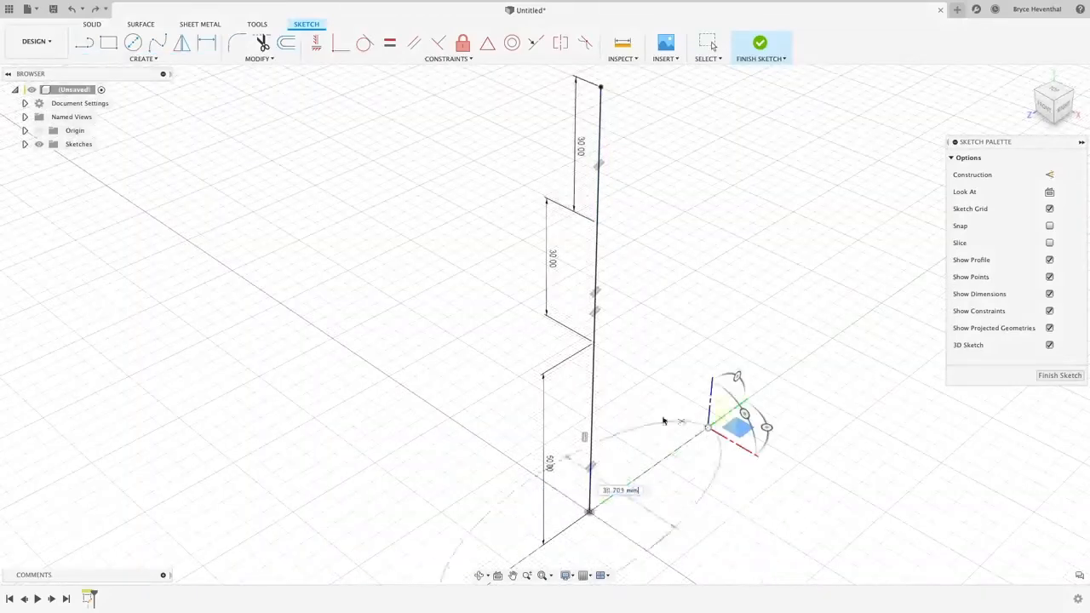
click(592, 342)
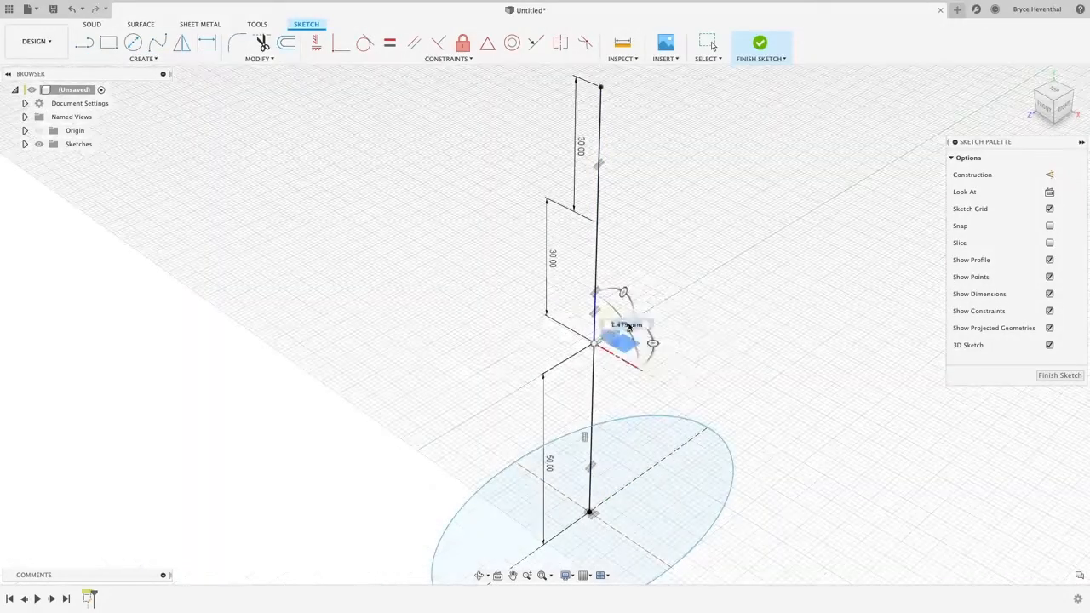
click(671, 342)
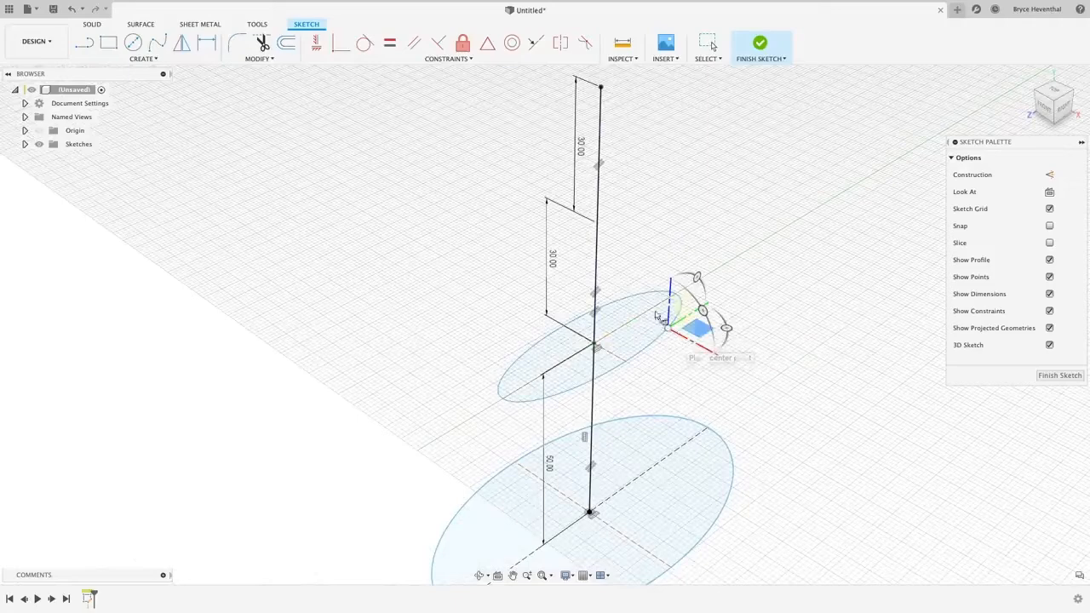
click(596, 223)
click(708, 280)
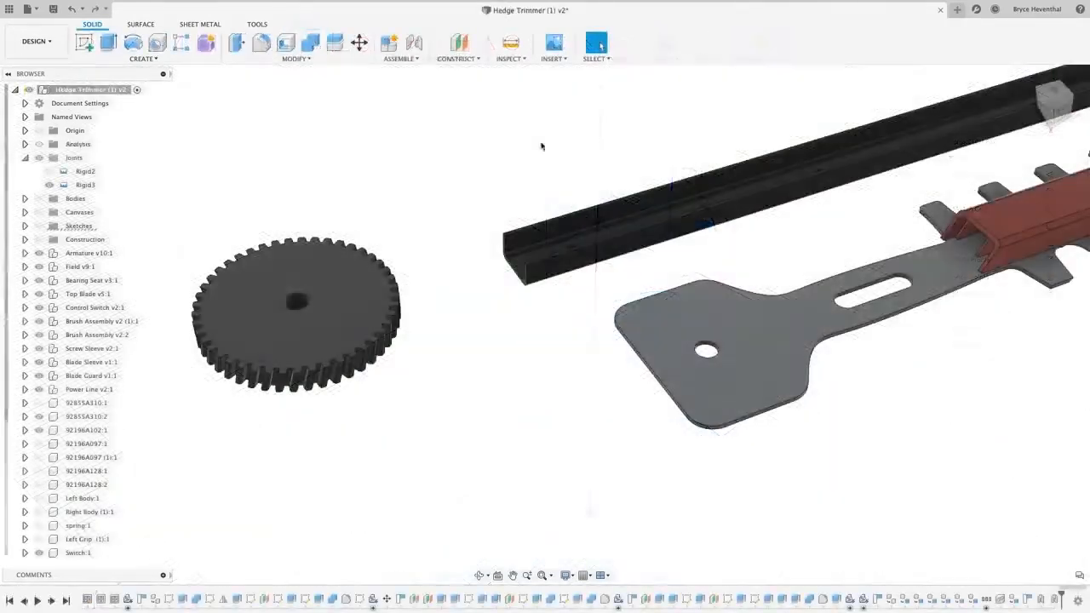
- Join the gear's centre hole to the round hole in the blade plate with a revolute joint rotating about the Z axis
click(401, 58)
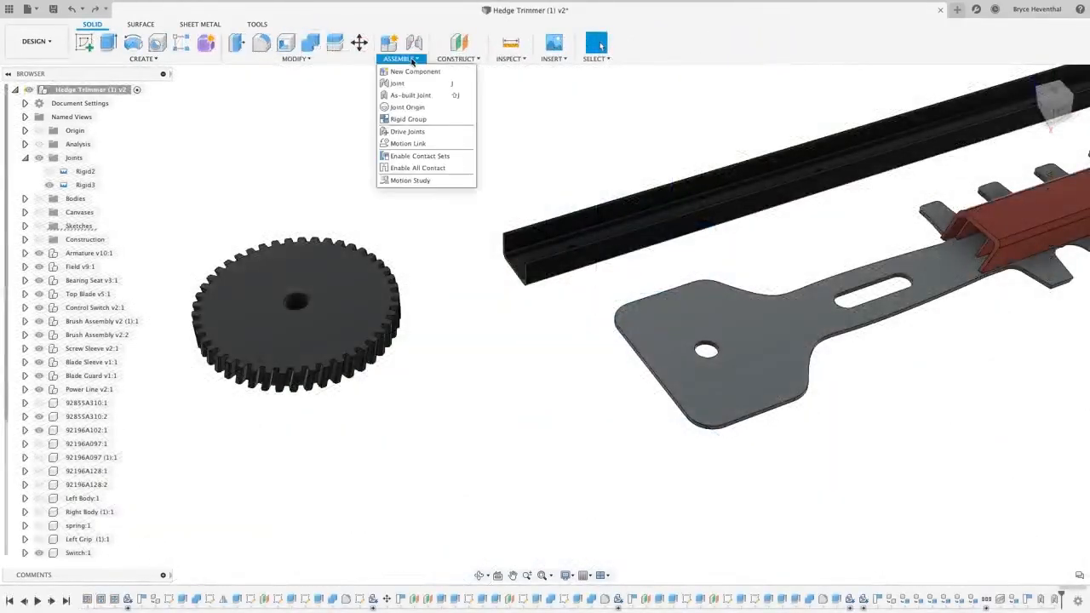
click(407, 85)
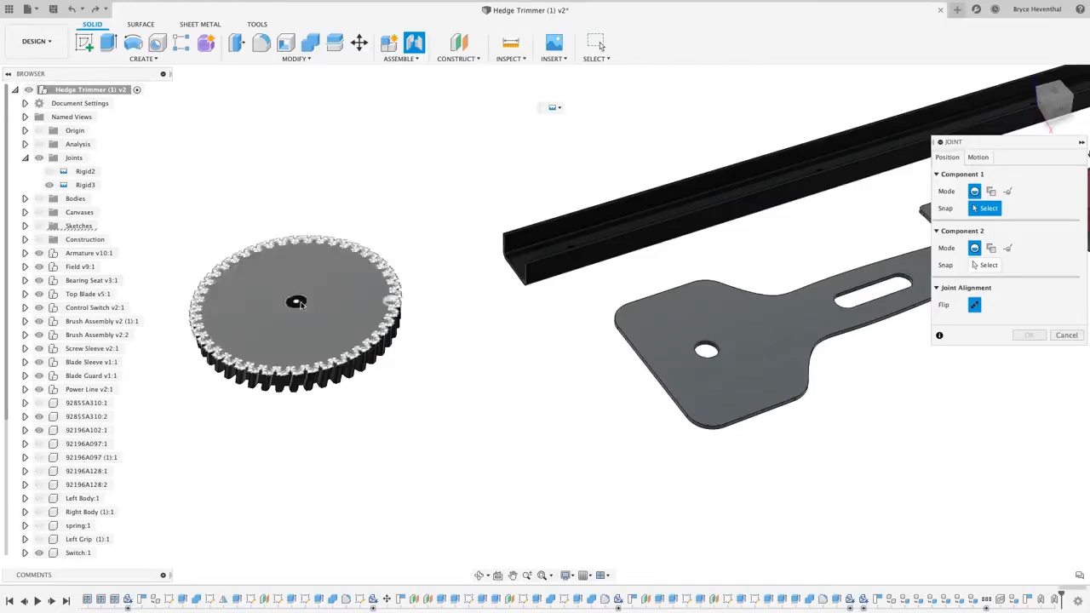
click(300, 305)
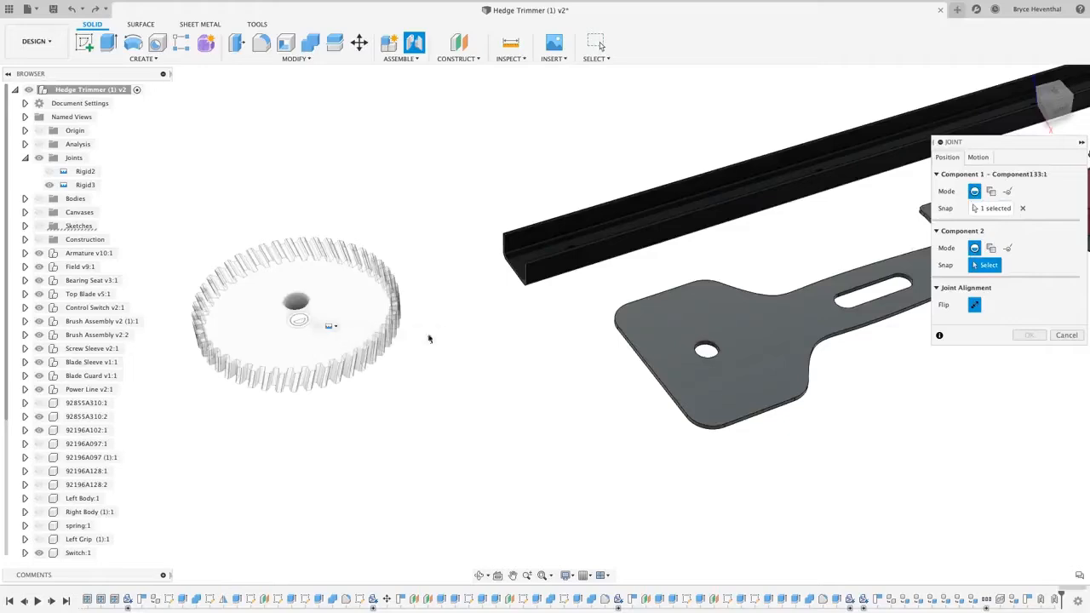
click(705, 361)
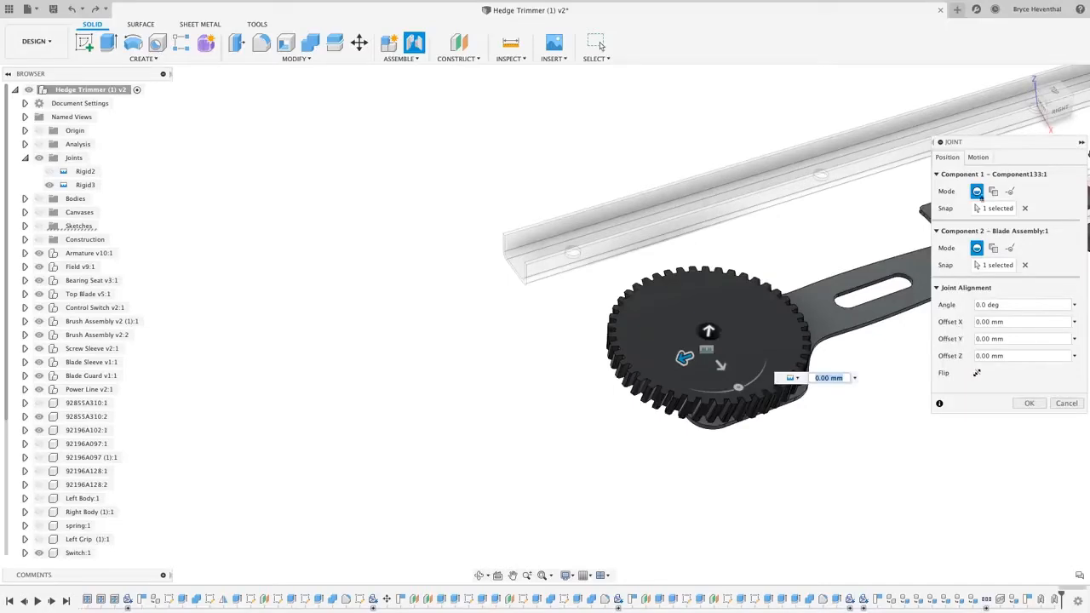
click(979, 158)
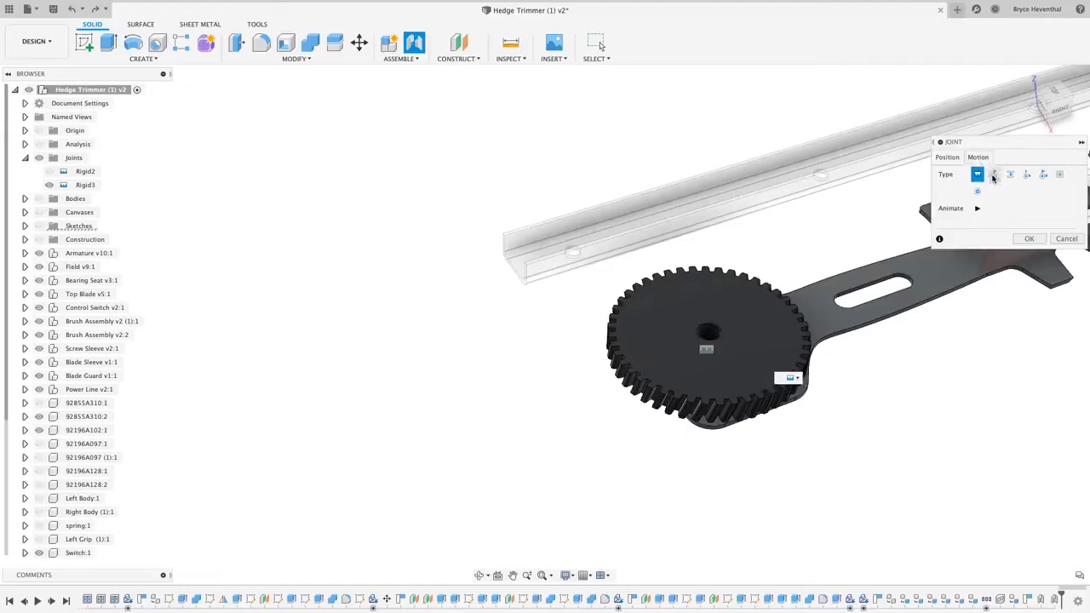
click(994, 175)
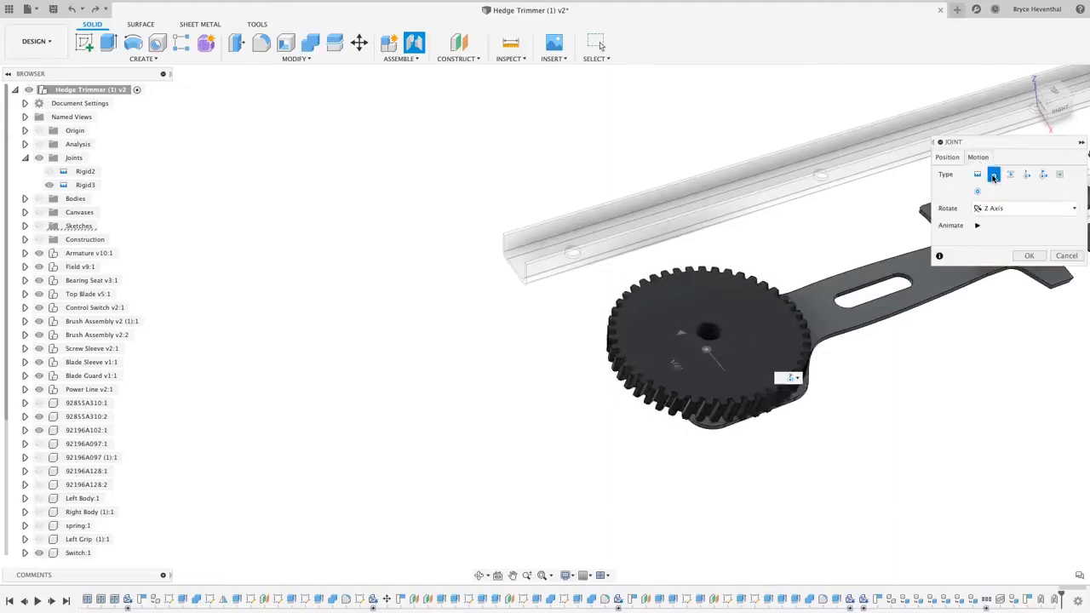
click(1029, 256)
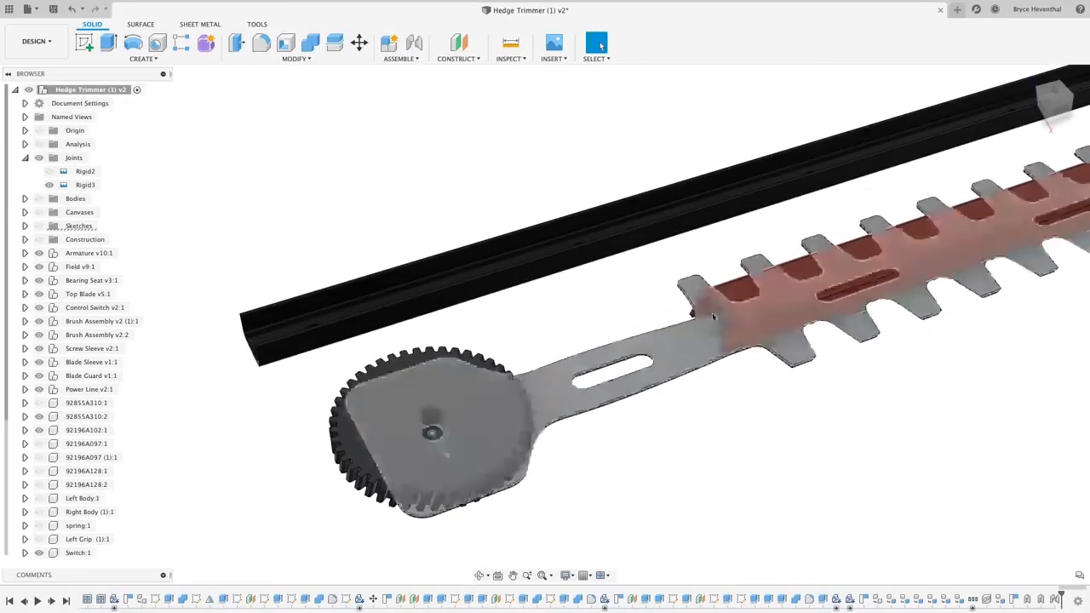
- Start a joint with the black blade sleeve's origin between its two side faces, snapped at the sleeve's end
click(402, 58)
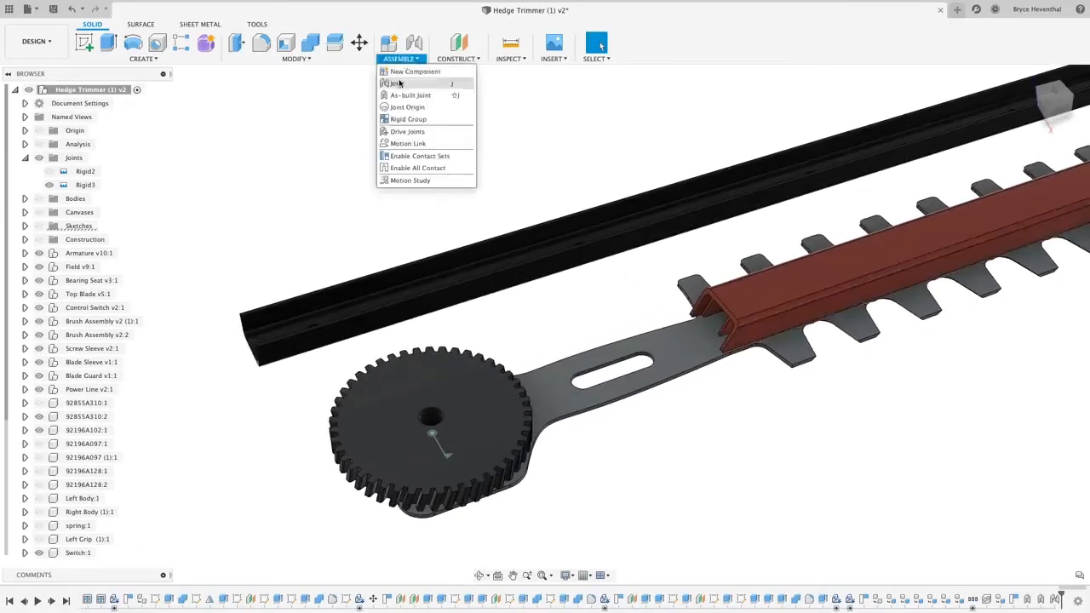
click(401, 85)
click(991, 192)
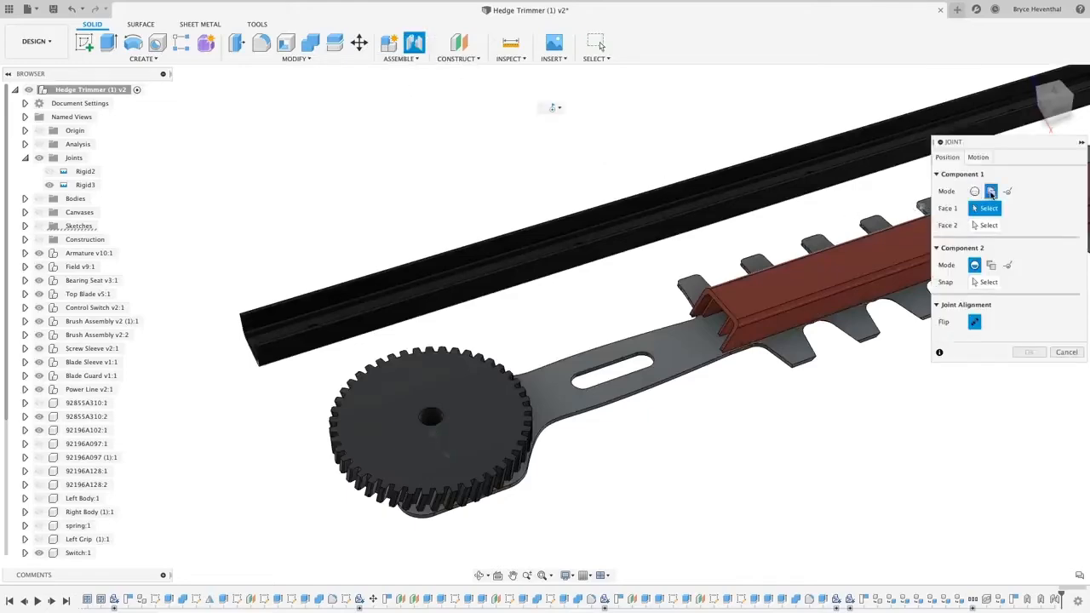
click(692, 224)
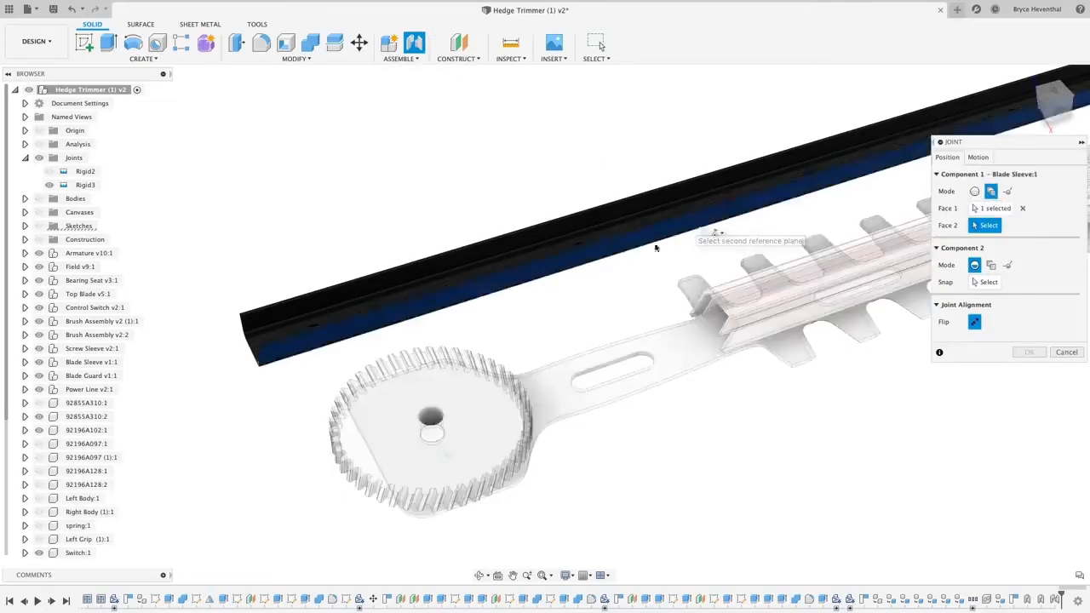
shift+middle_drag(655, 248, 721, 234)
click(650, 334)
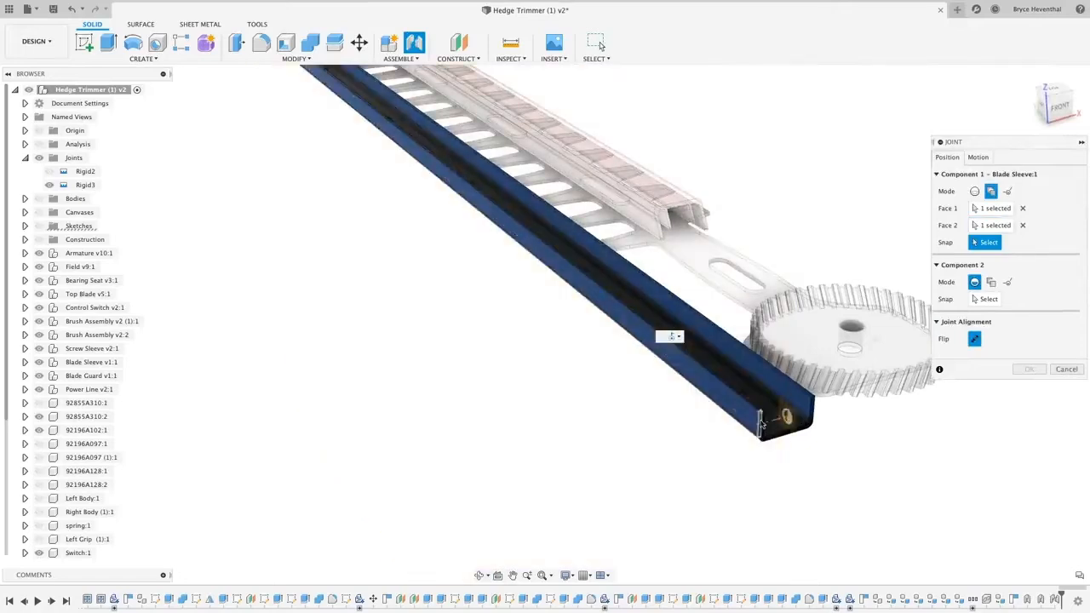
click(761, 433)
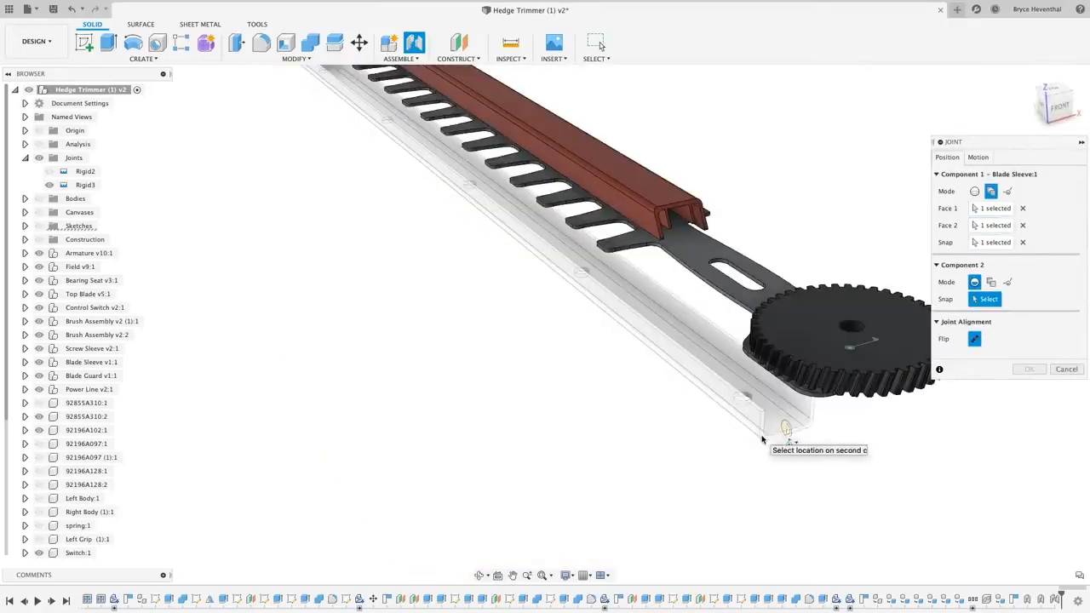
- Define the joint's second component between two opposite side faces of the red blade guard, snapped at its gear-side end
click(991, 282)
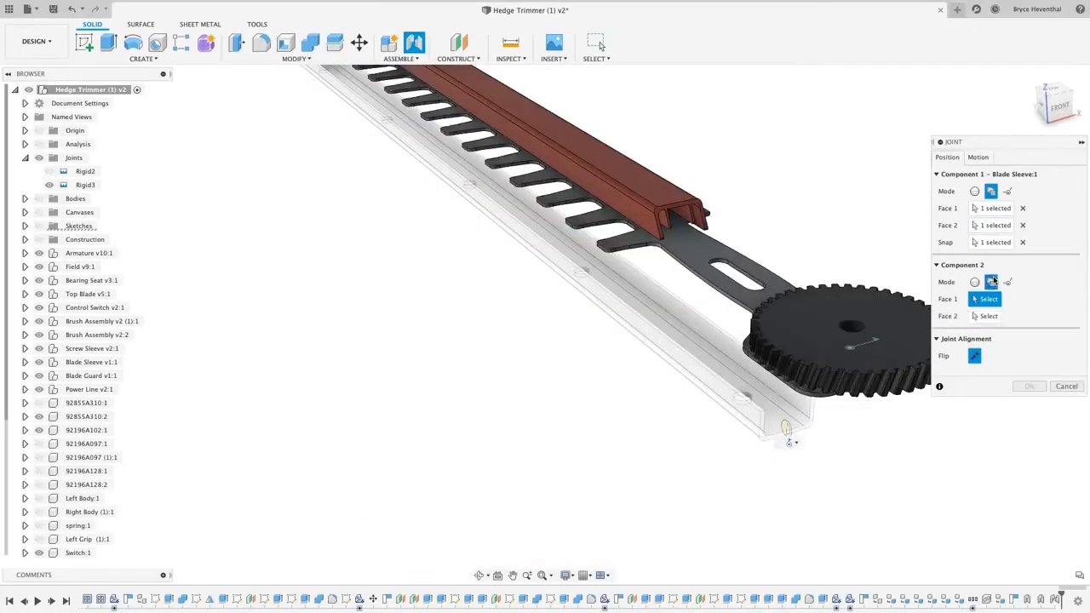
click(701, 224)
shift+middle_drag(702, 224, 601, 225)
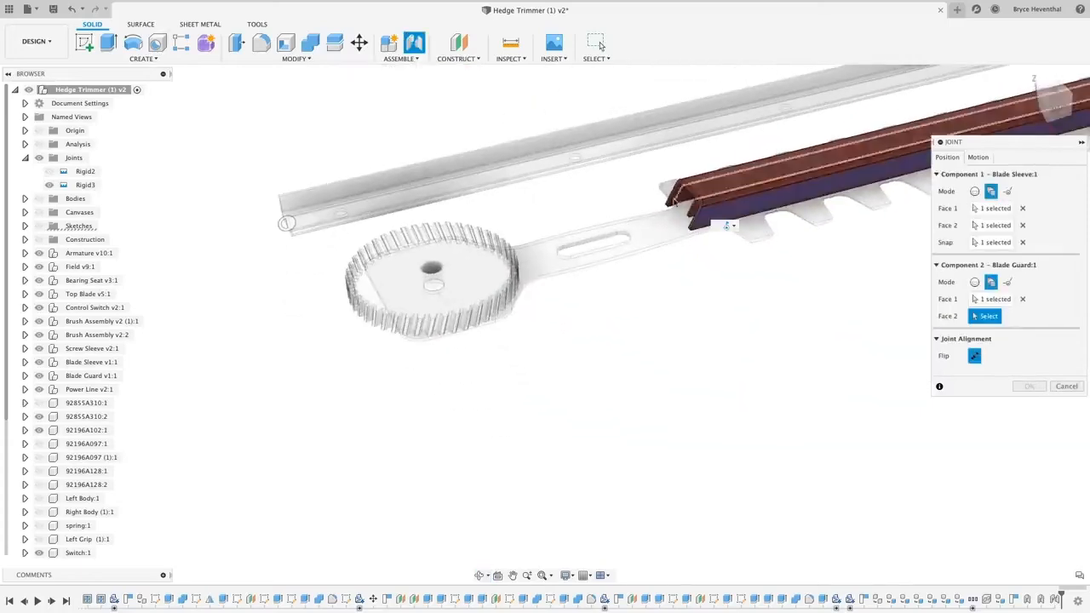
click(672, 203)
click(677, 208)
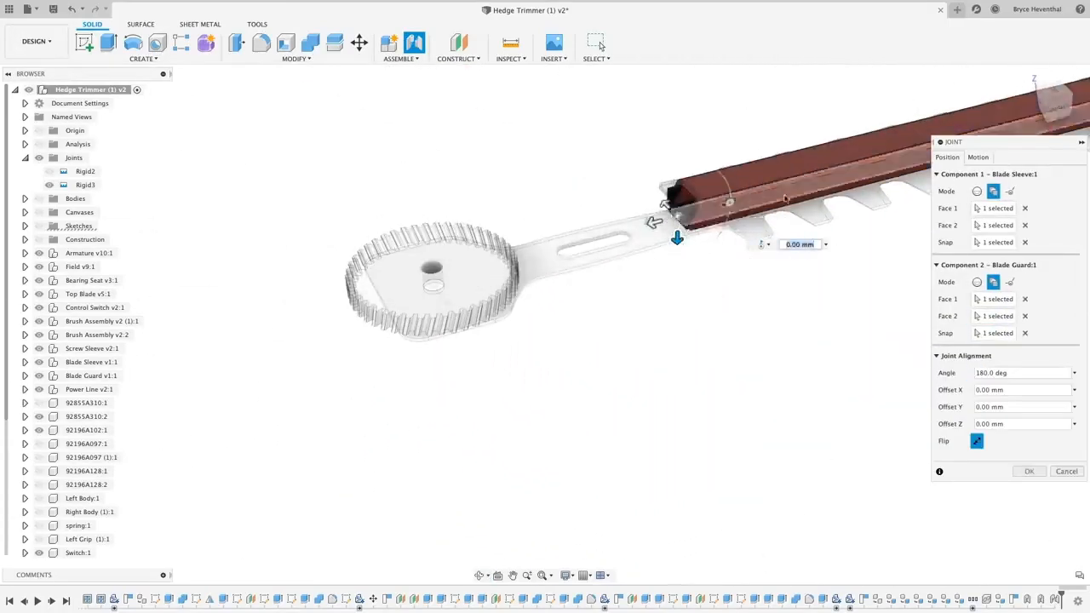
- Set the sleeve-to-guard joint to slider motion, choose its slide axis, and try moving the blade assembly
click(978, 157)
click(1011, 174)
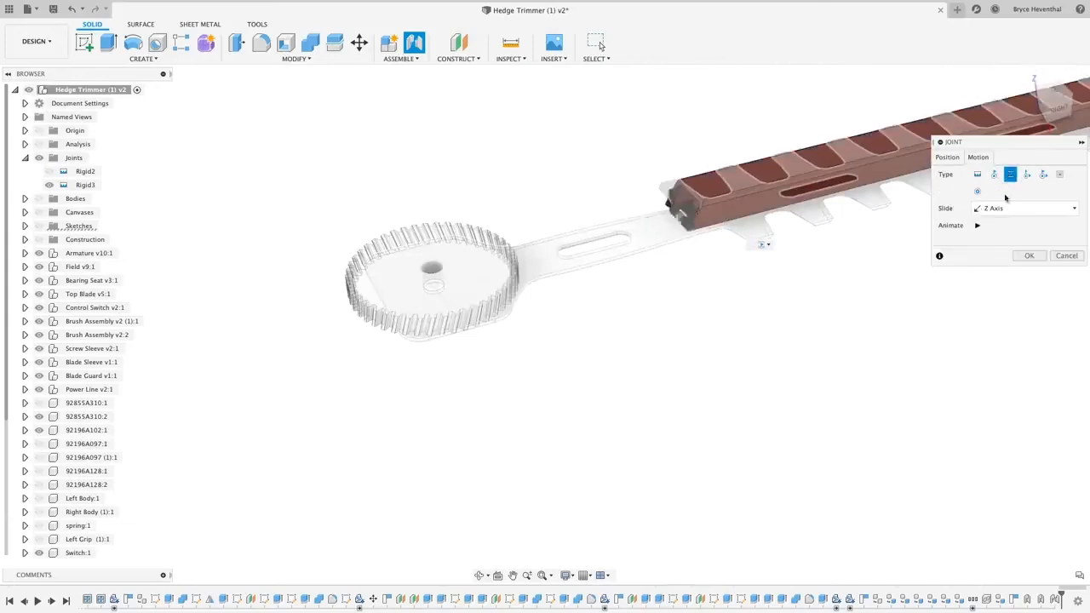
click(1013, 208)
click(1004, 236)
click(1029, 256)
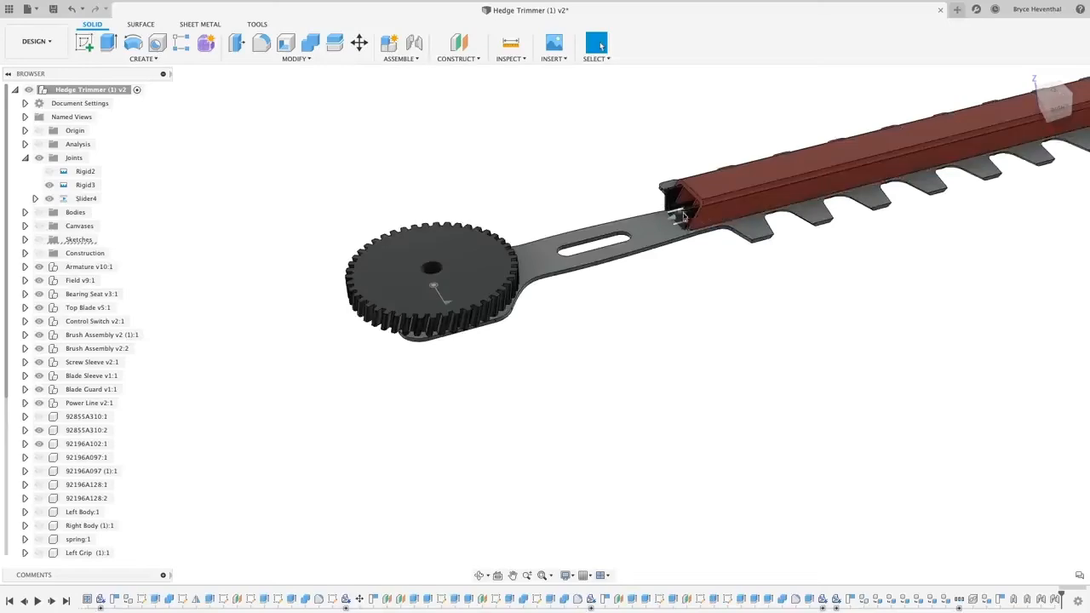
drag(603, 245, 664, 229)
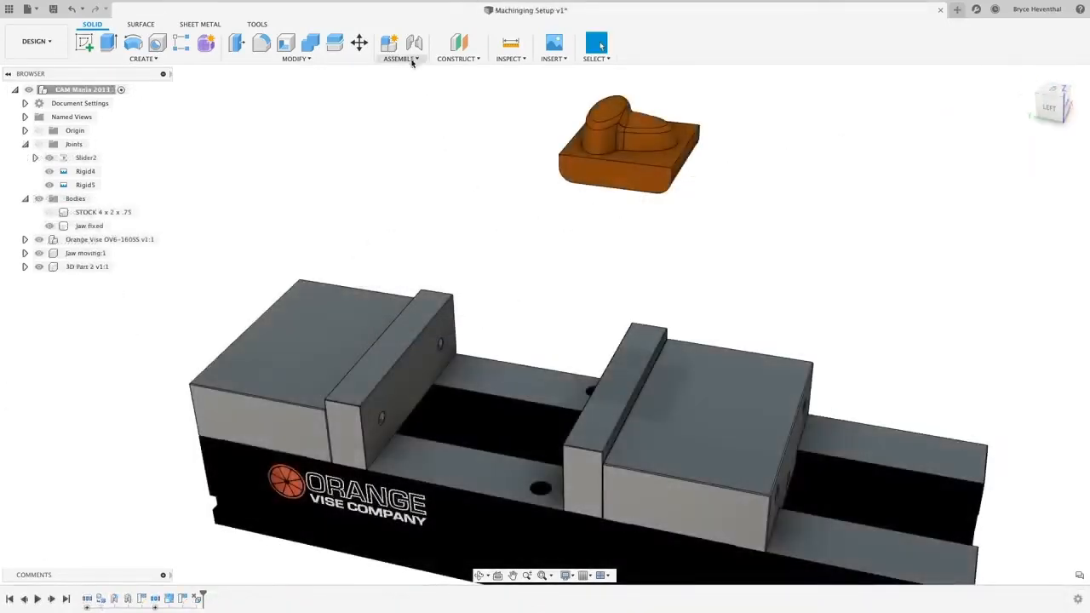
- In the machining setup, start a joint at the intersection of the orange part's vertical corner edge and lower front edge
click(412, 58)
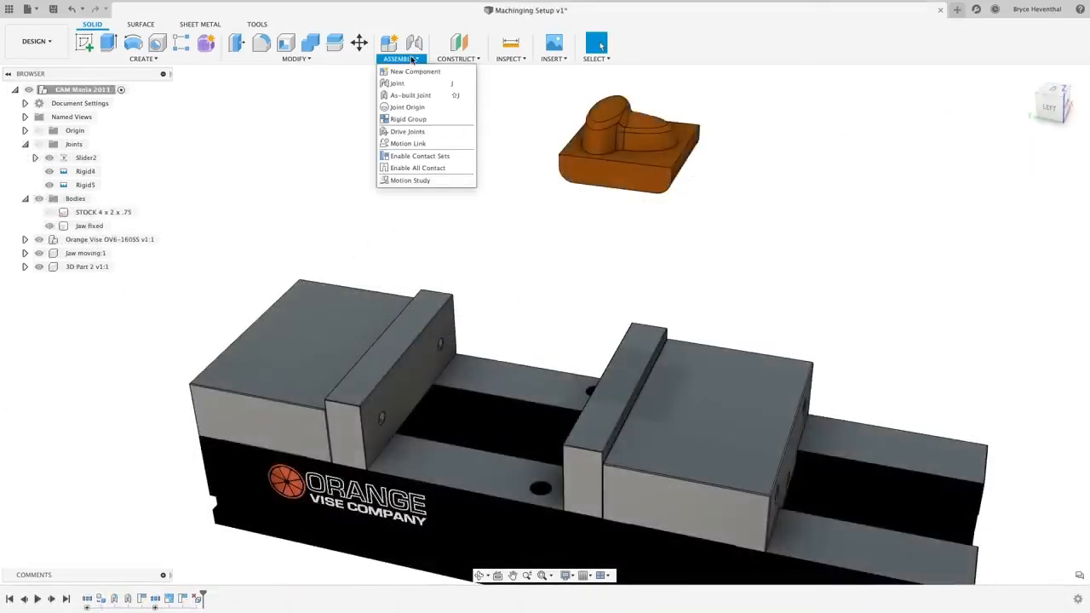
click(407, 83)
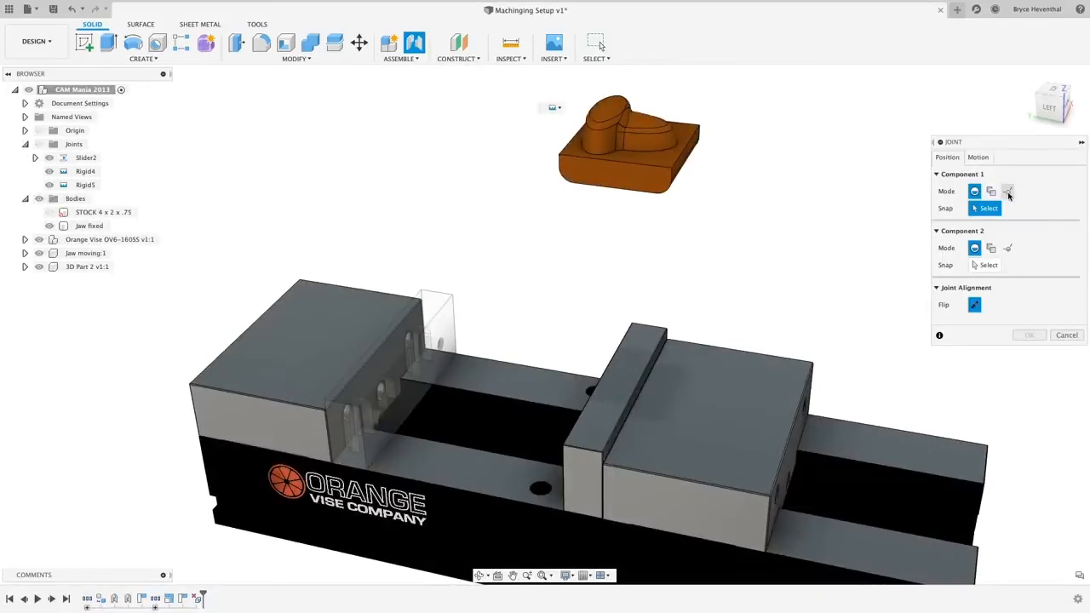
click(1008, 192)
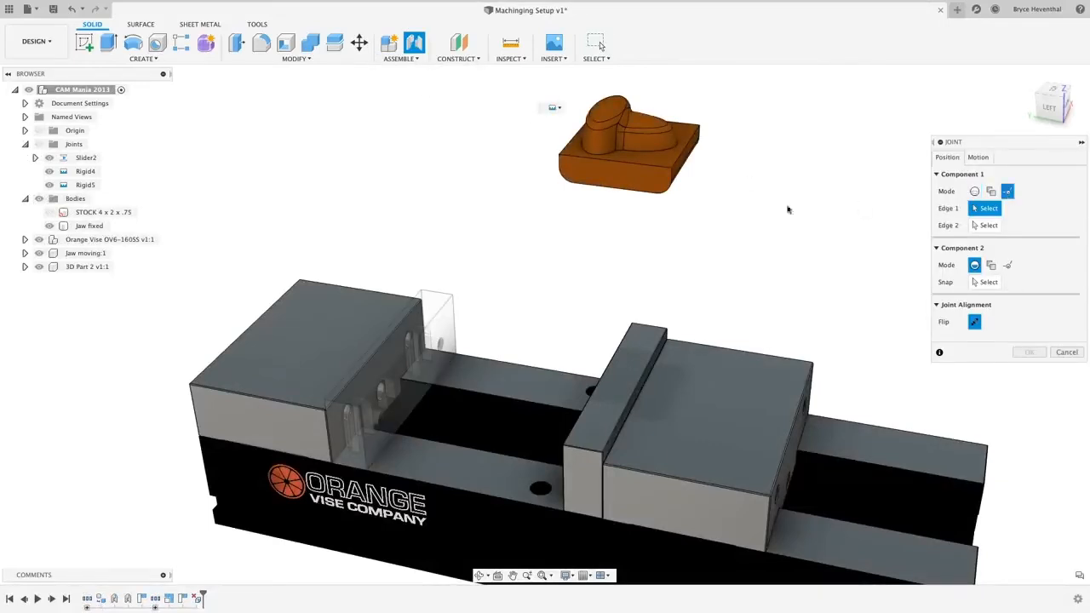
click(559, 162)
scroll(559, 164, up, 3)
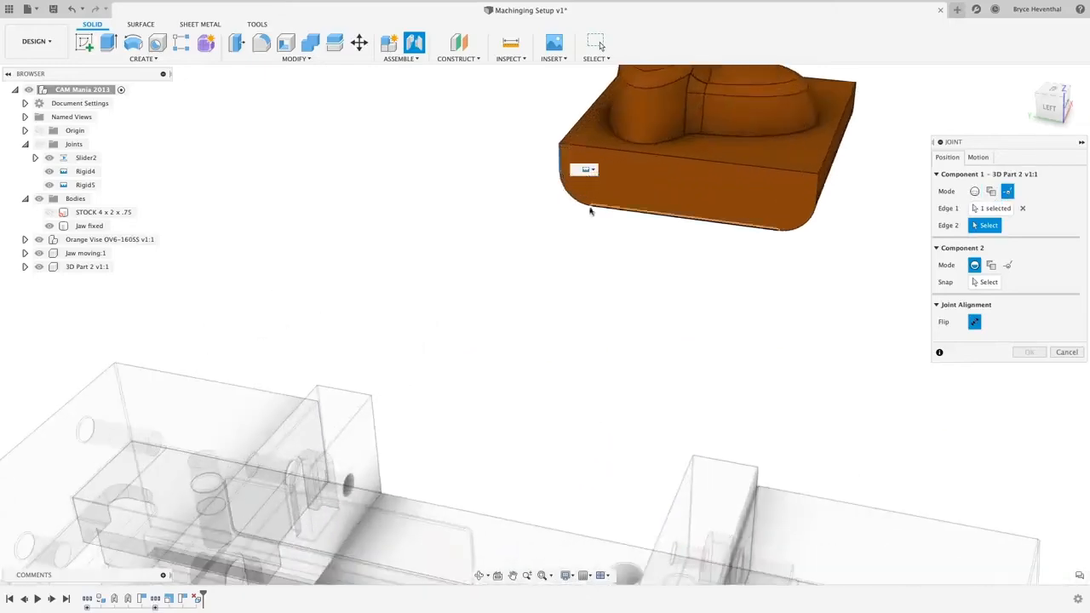
click(620, 212)
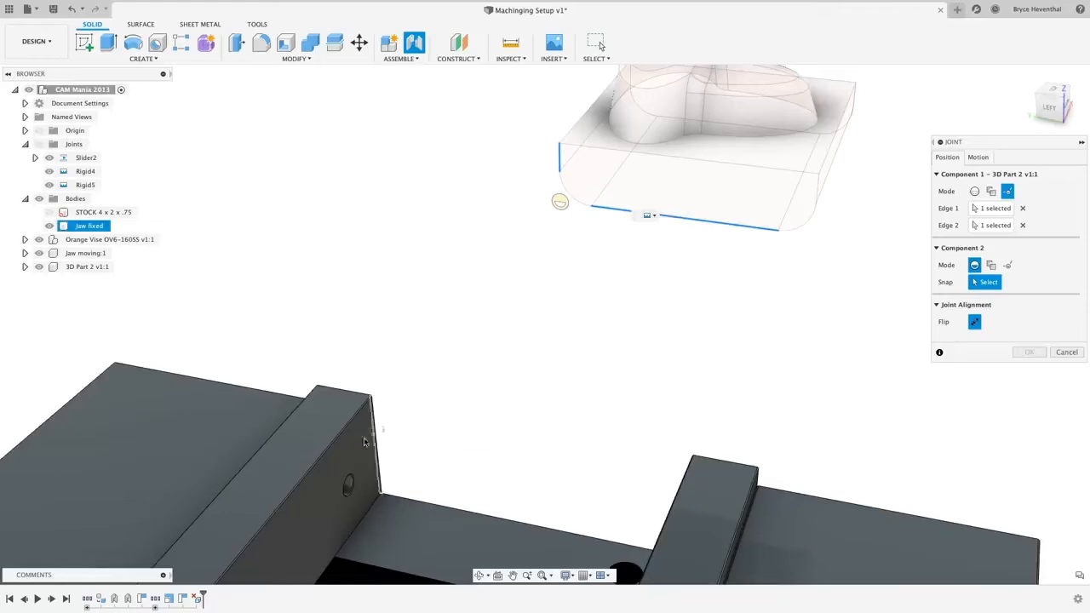
- Attach the orange part to the top edge of the fixed vise jaw and offset it about -1.4 in along Z
click(277, 500)
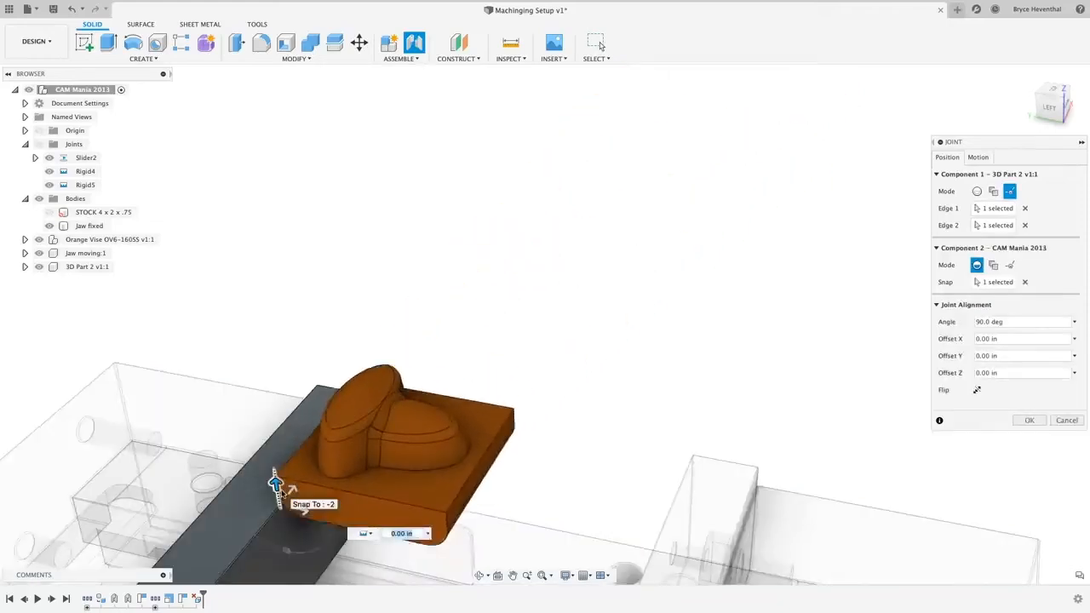
middle_drag(276, 486, 453, 348)
drag(453, 348, 429, 417)
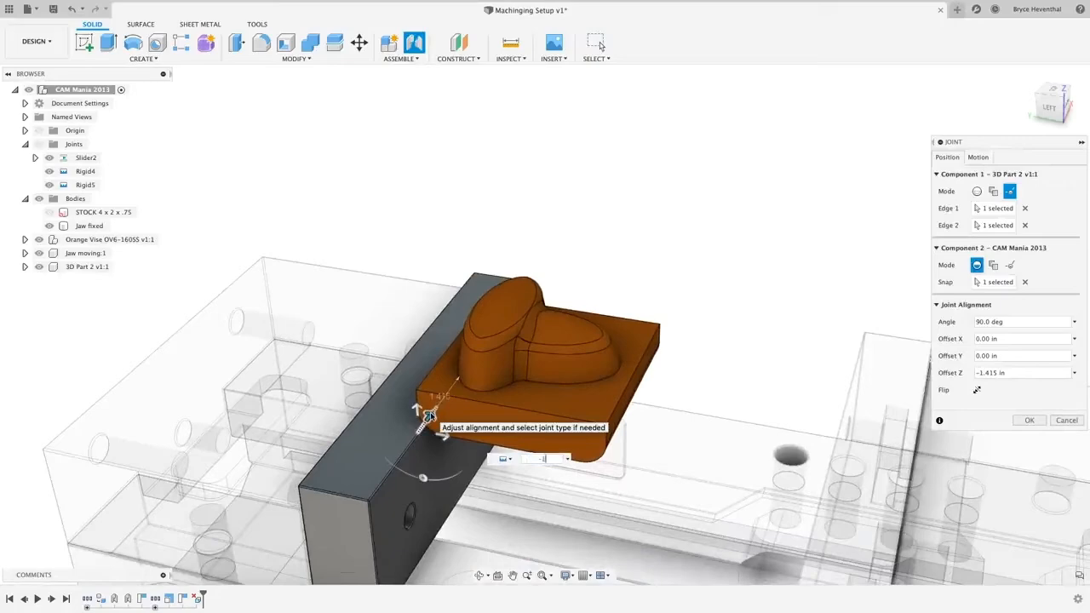
key(Return)
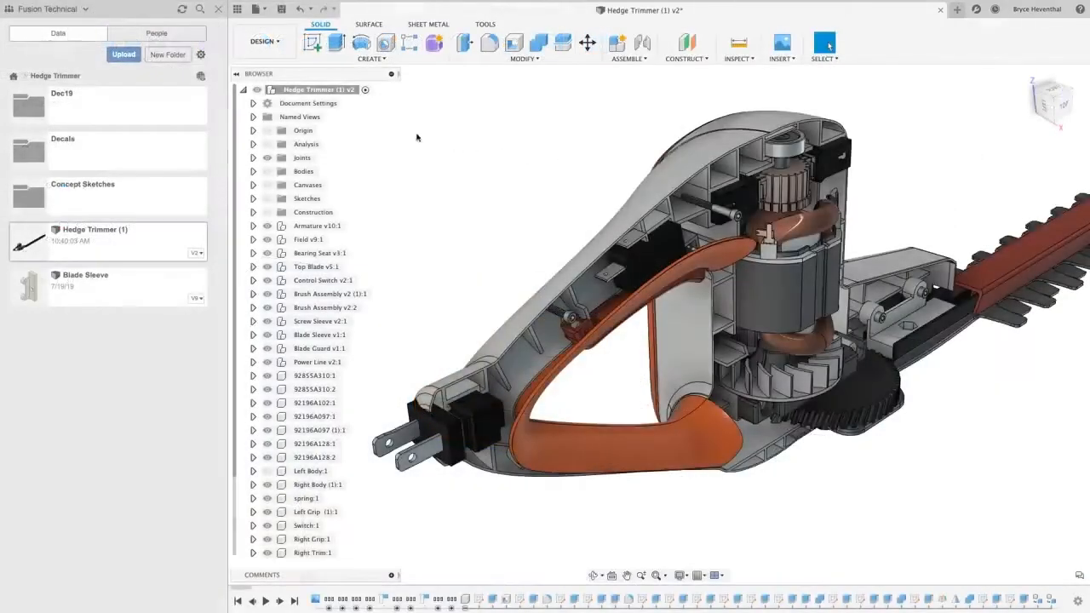
- Open the Fusion Technical team's site in the browser and look through its list of projects
click(88, 9)
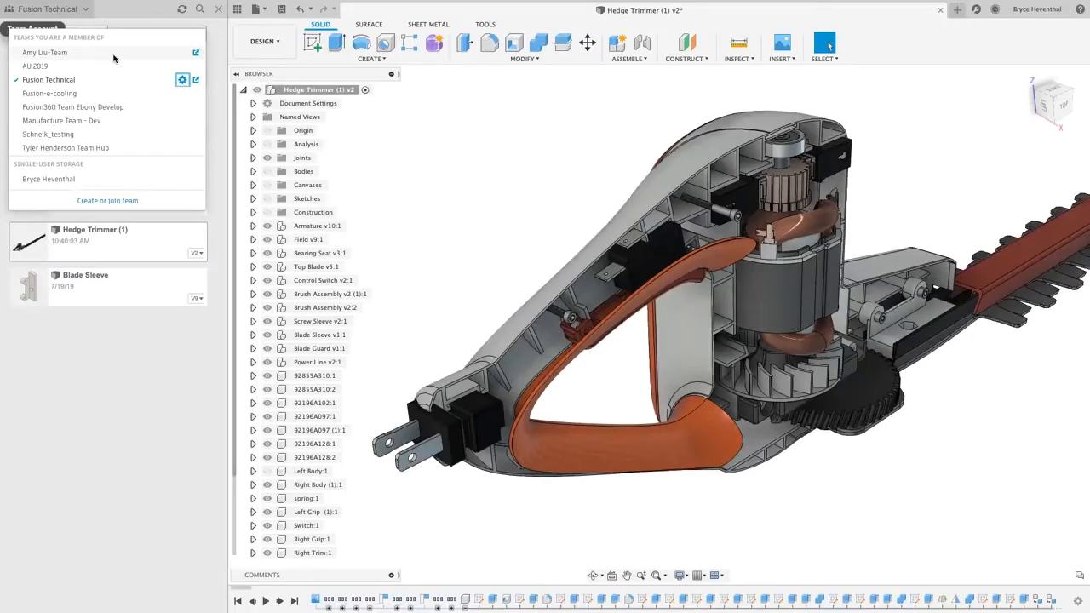
click(196, 82)
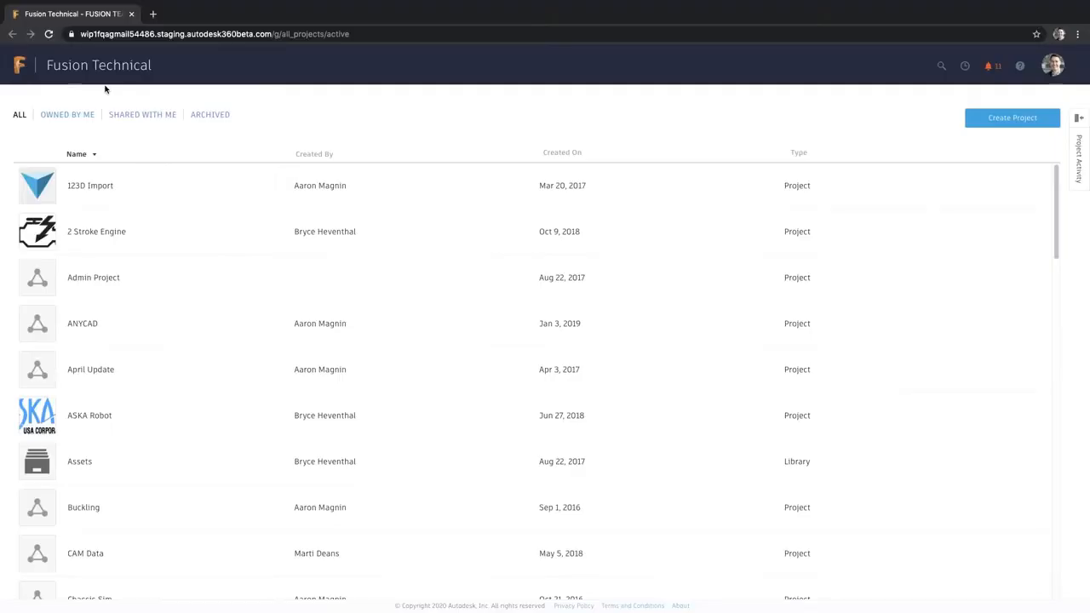
scroll(157, 209, down, 8)
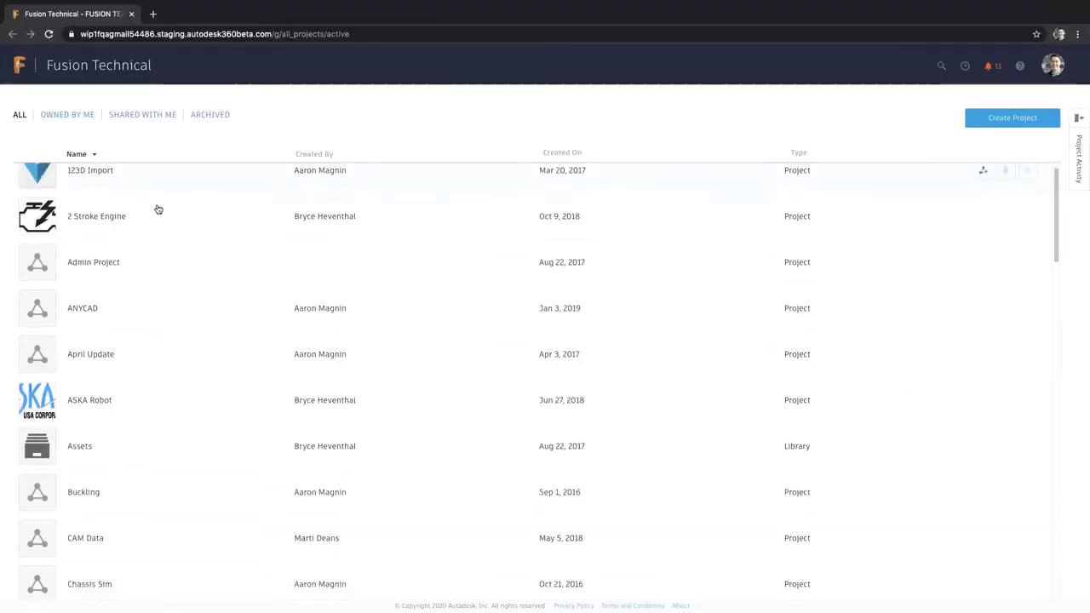
scroll(157, 209, down, 3)
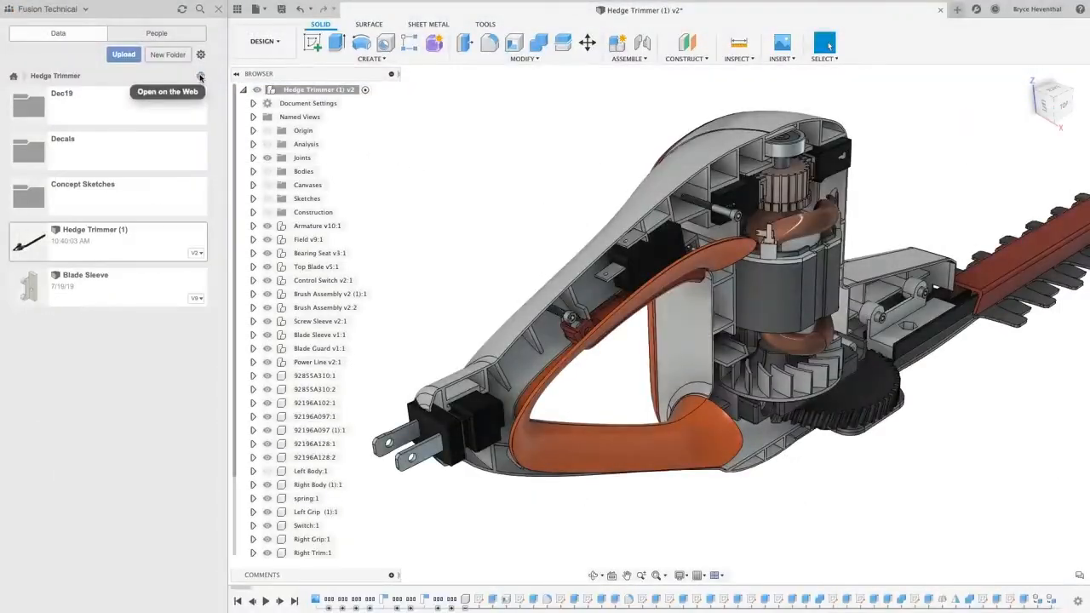
- Open the Hedge Trimmer project on the web and view the Hedge Trimmer design there
click(201, 77)
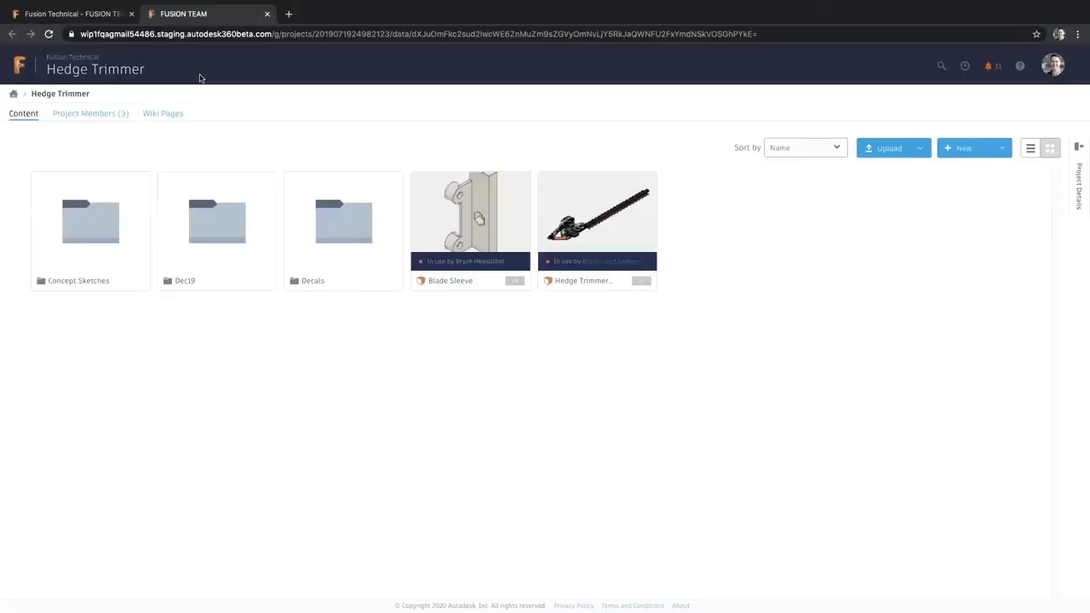
click(581, 228)
click(182, 114)
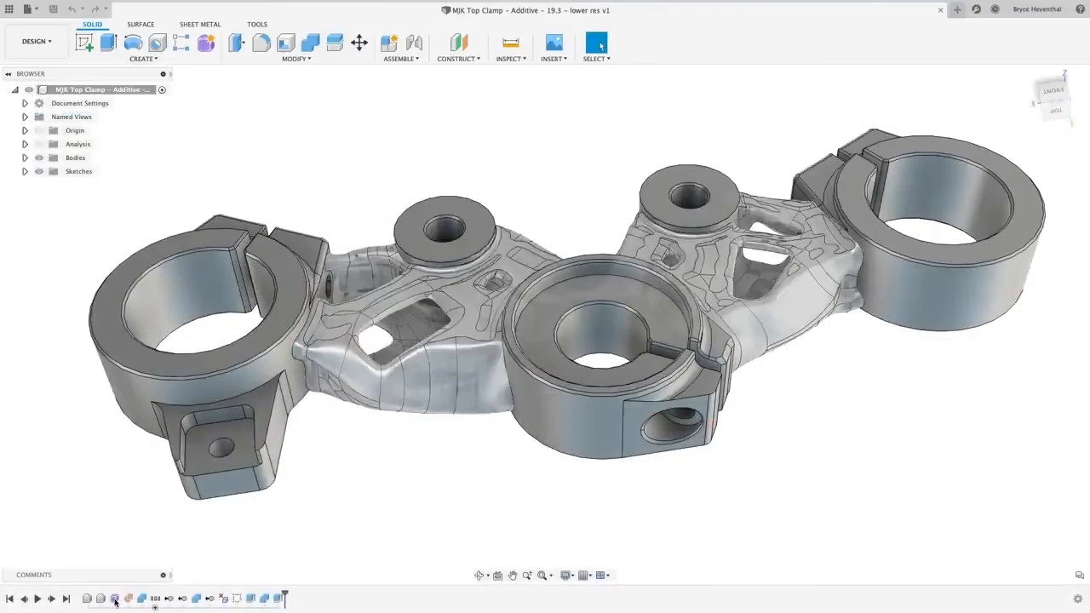
- Open the clamp's T-spline form for editing and select five vertices along its front side below the cutout for Straighten
right_click(117, 598)
click(154, 501)
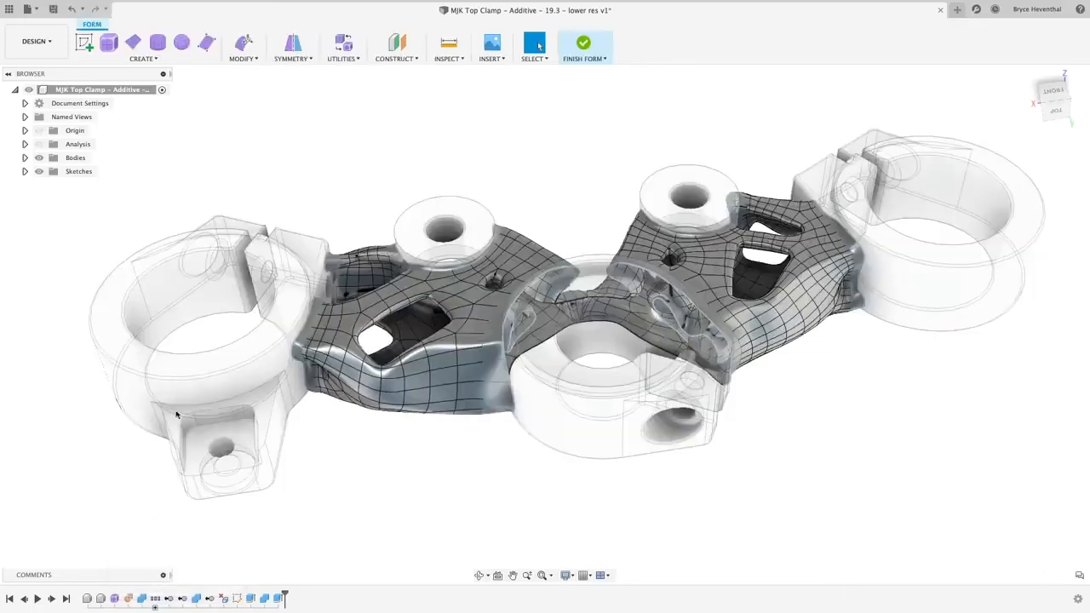
click(236, 59)
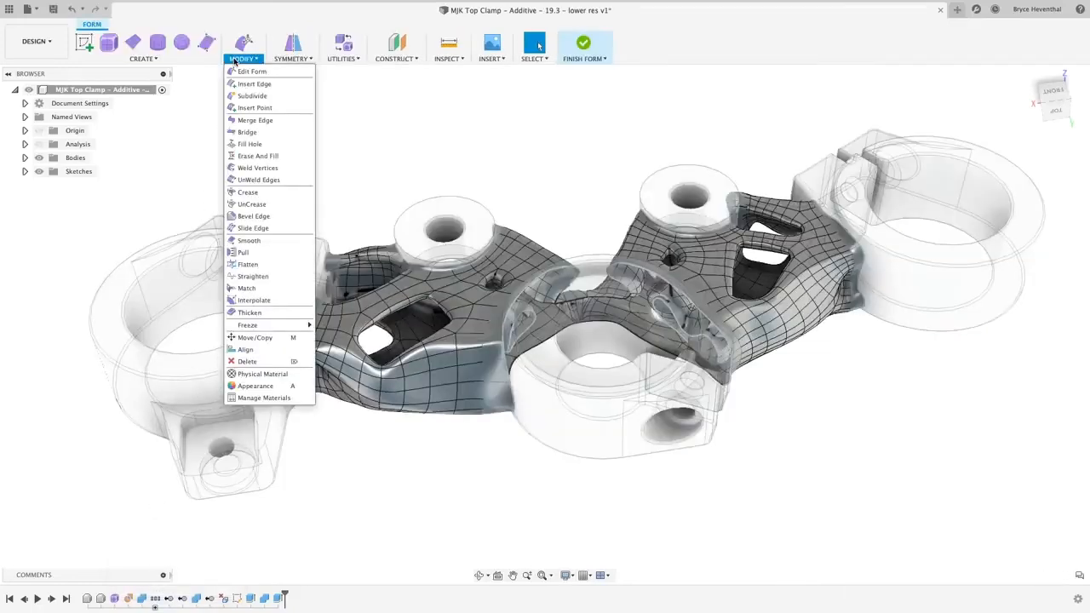
click(253, 276)
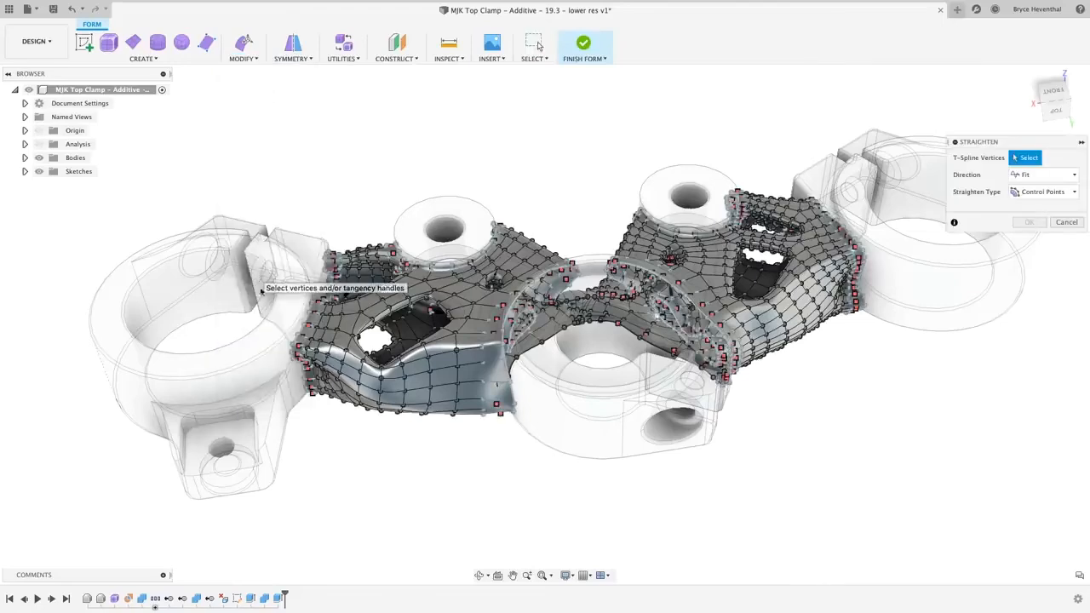
click(353, 370)
click(362, 372)
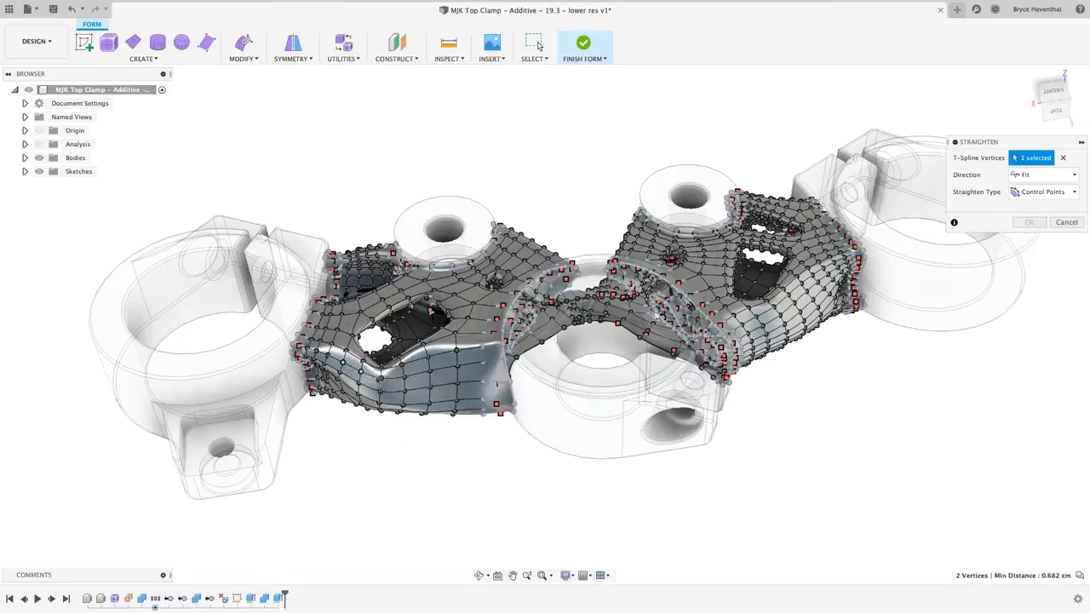
click(405, 375)
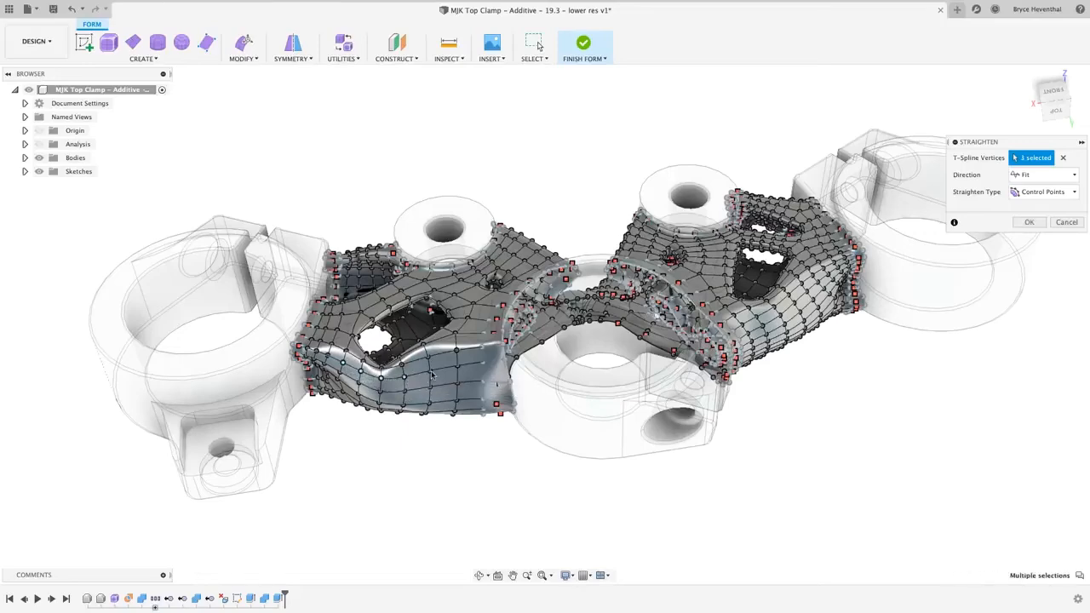
scroll(432, 375, up, 5)
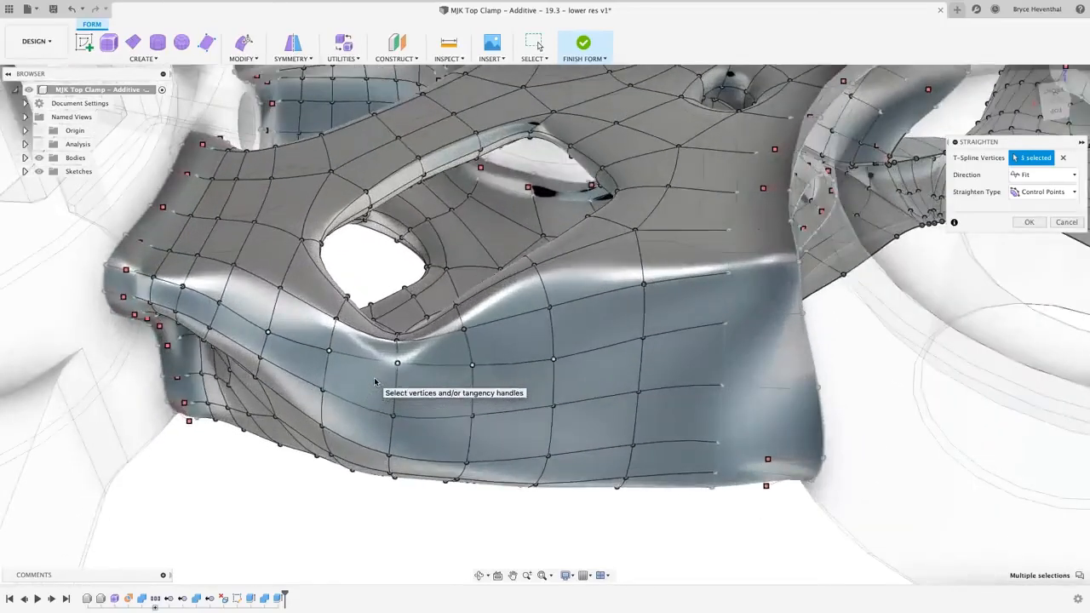
scroll(374, 381, up, 2)
mouse_move(374, 383)
shift+middle_down()
mouse_move(373, 395)
mouse_move(372, 380)
shift+middle_up()
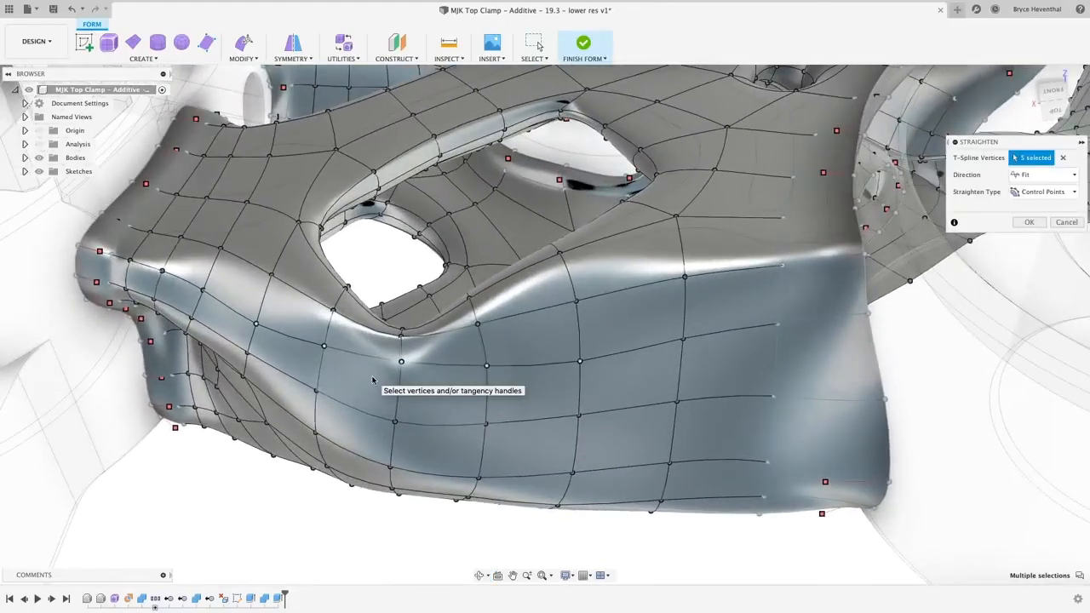
- Check the control cage in box display, return to smooth display, and try the Surface Points straighten type on the vertex row
key(alt+1)
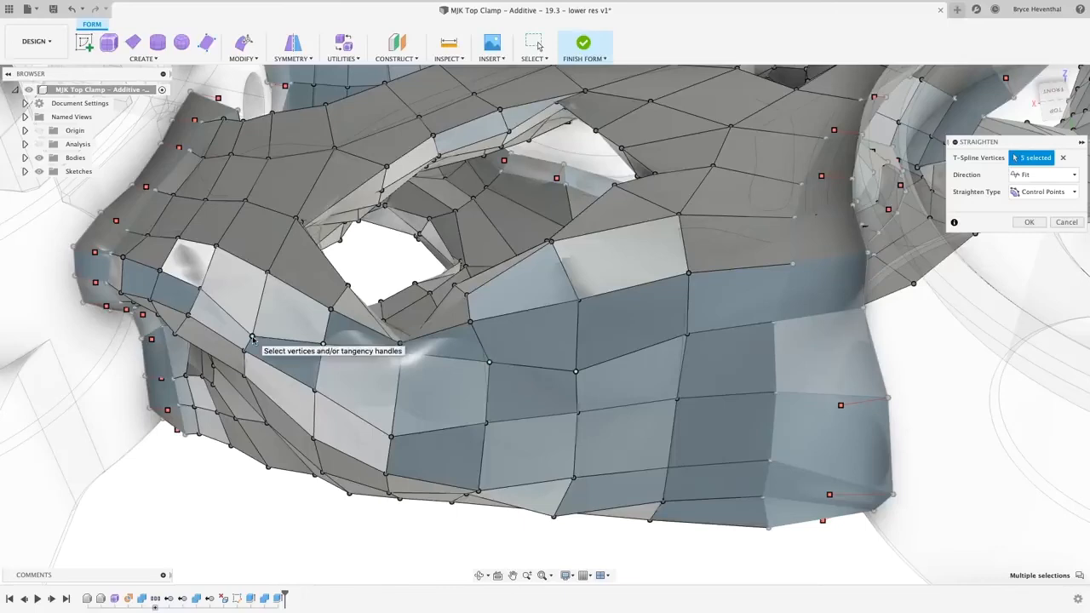
key(ctrl+3)
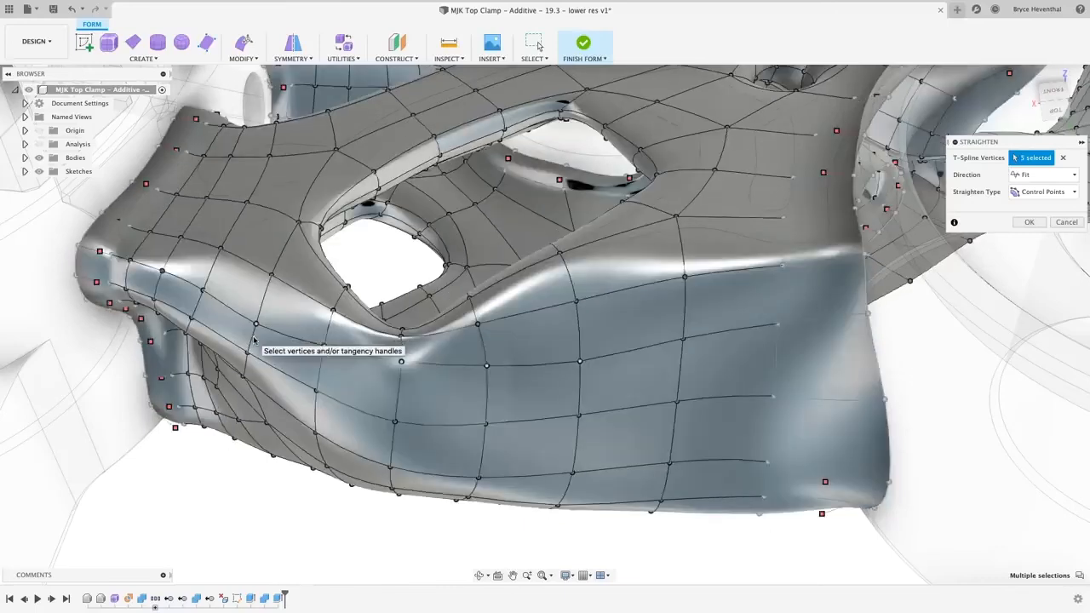
click(1046, 192)
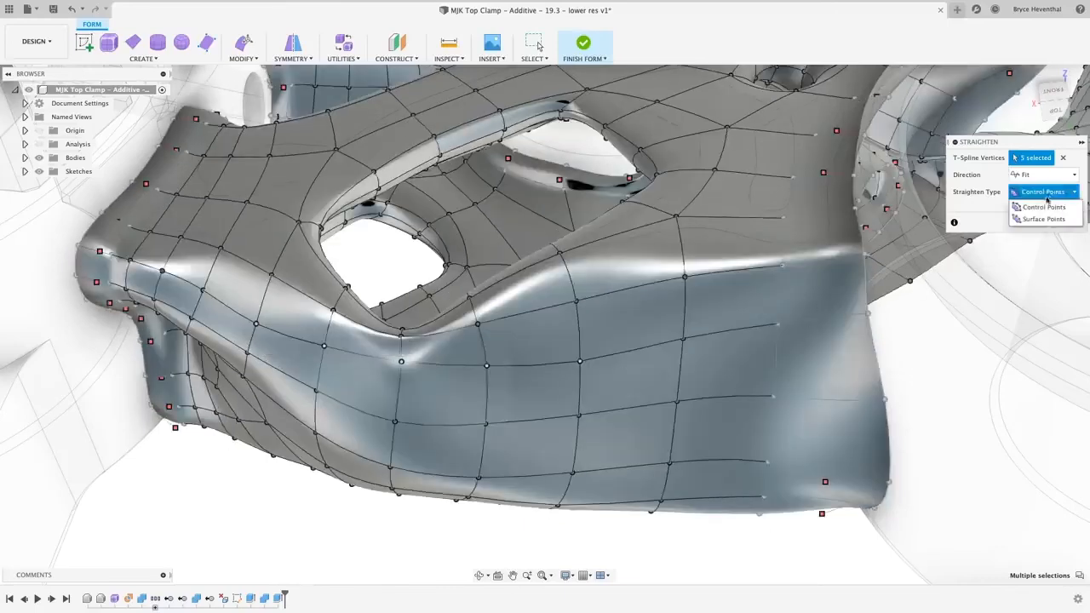
click(1044, 219)
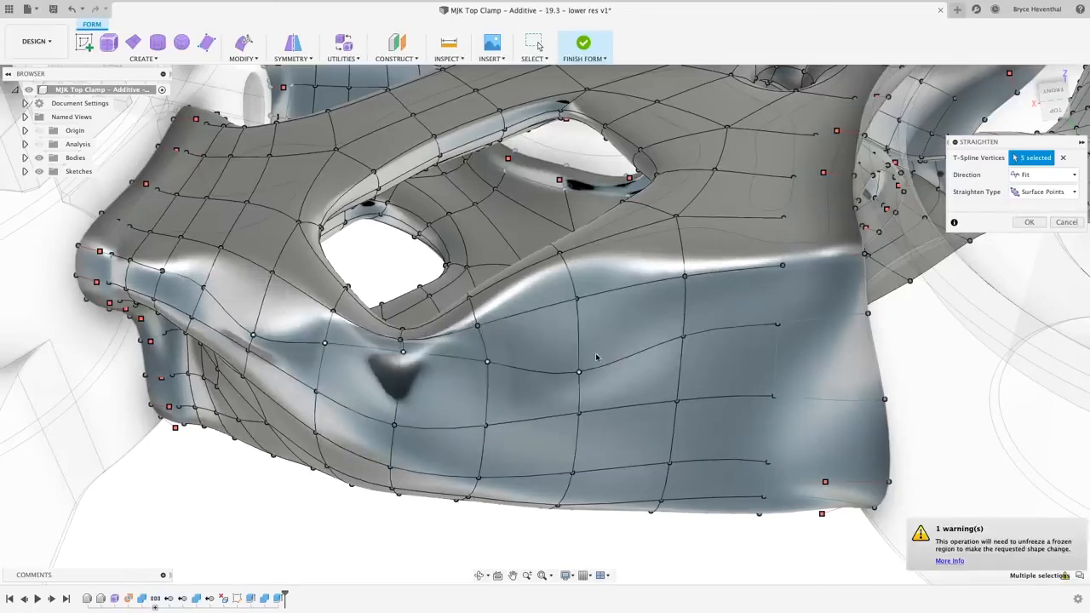
click(254, 337)
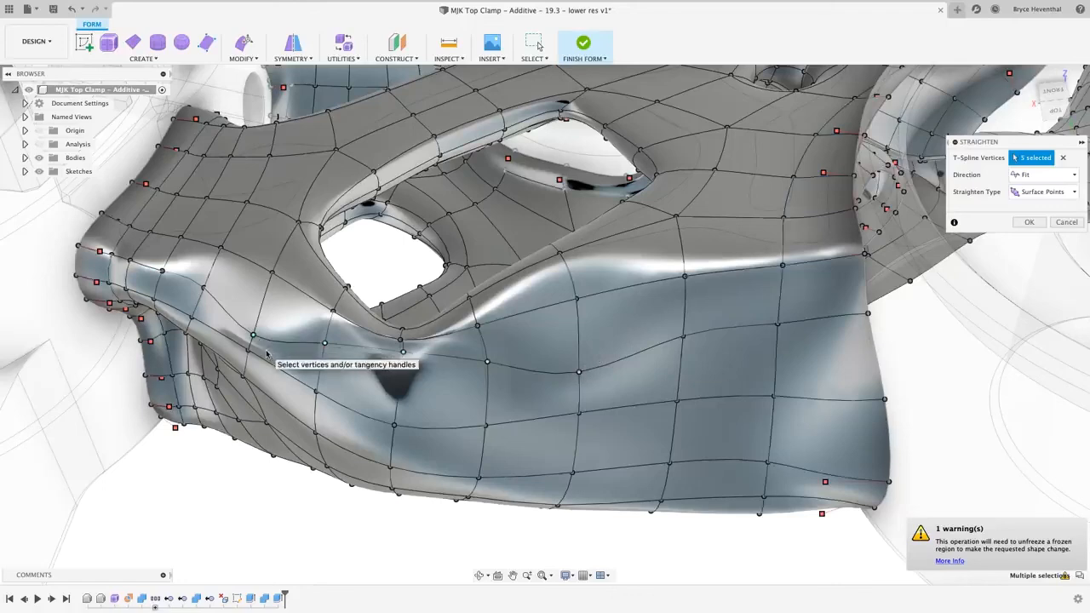
- Set the straighten type to Control Points, switch to box display, and apply Straighten with the Fit direction
click(1043, 192)
click(1046, 209)
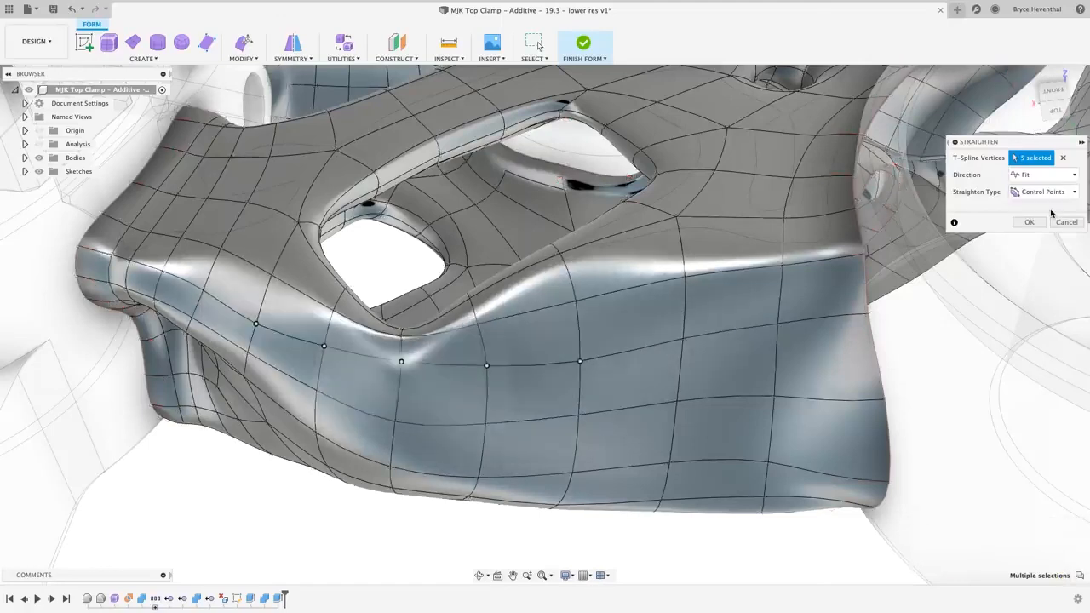
key(alt+1)
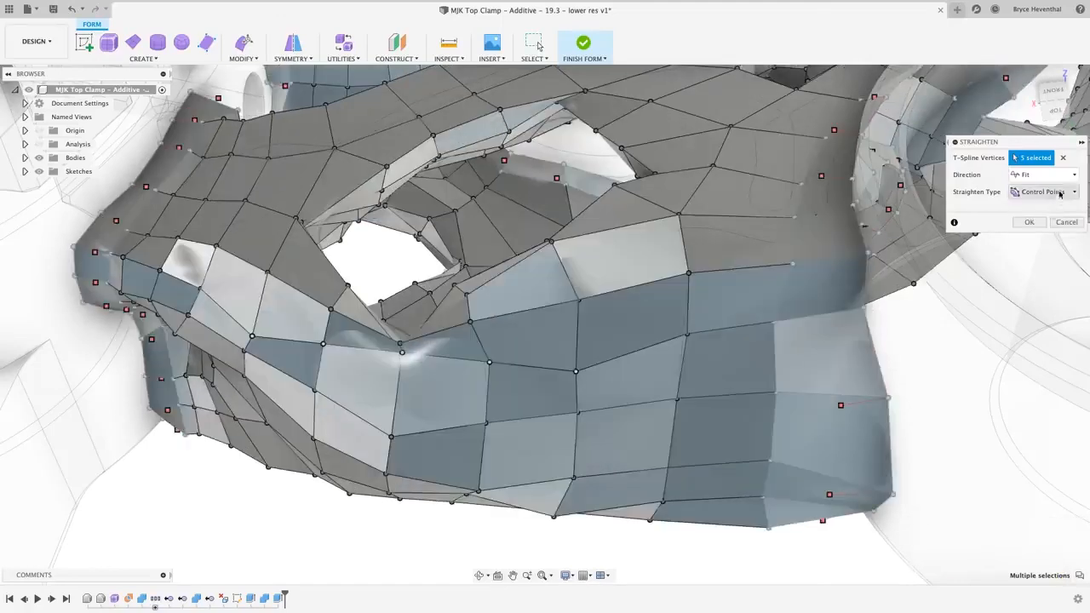
click(1063, 176)
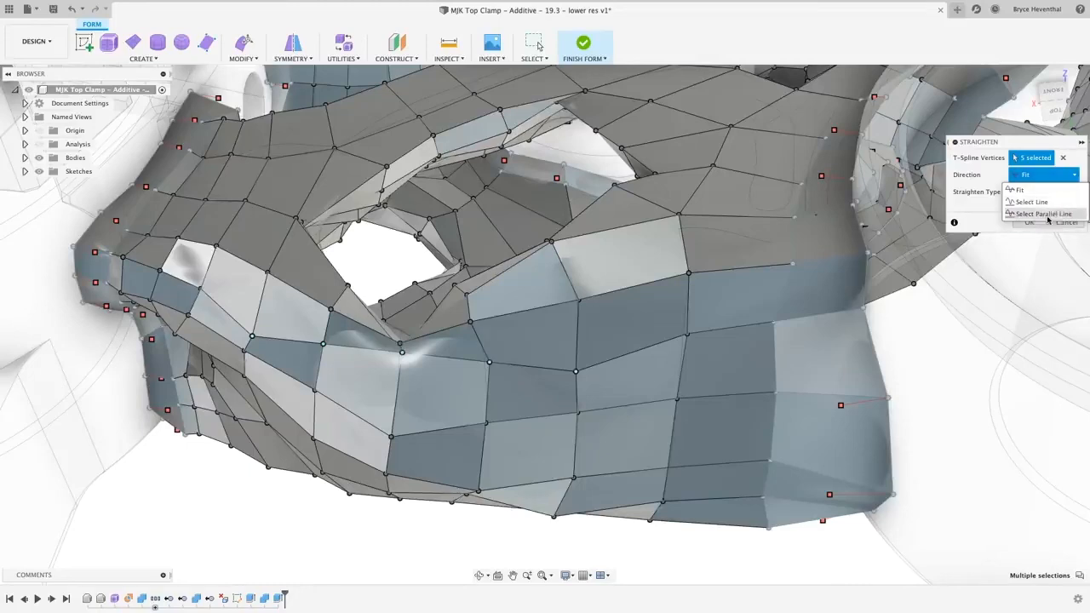
click(1036, 226)
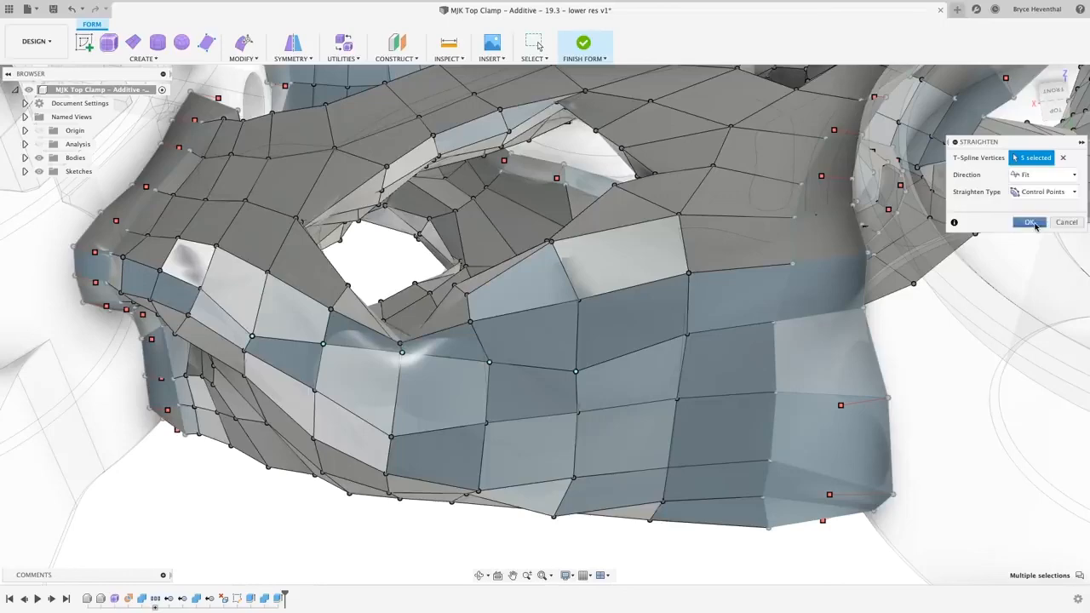